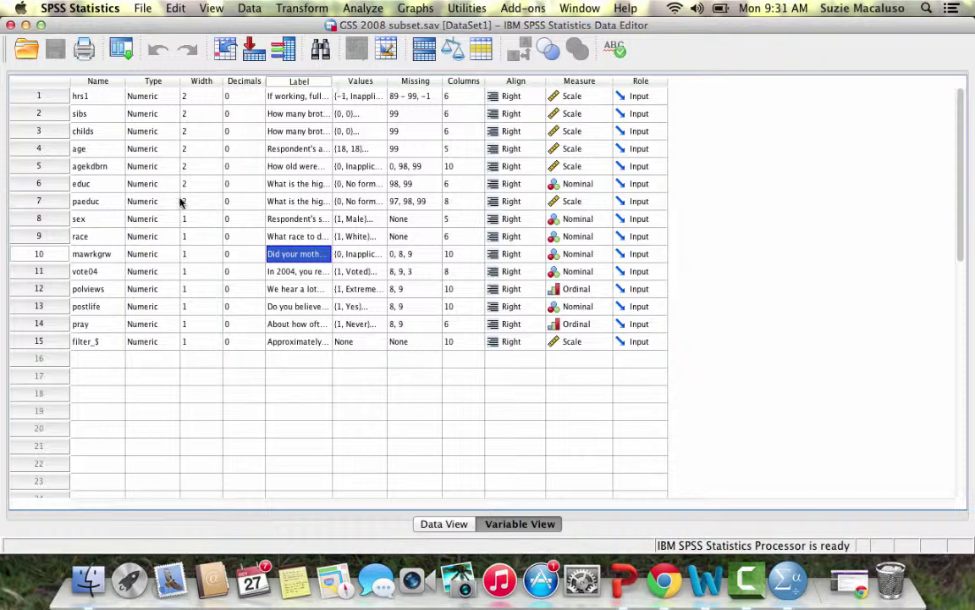
Open Crosstabs and clear vote04 from Row(s) and sex from Column(s)
{"action": "left_click", "coordinate": [100, 220]}
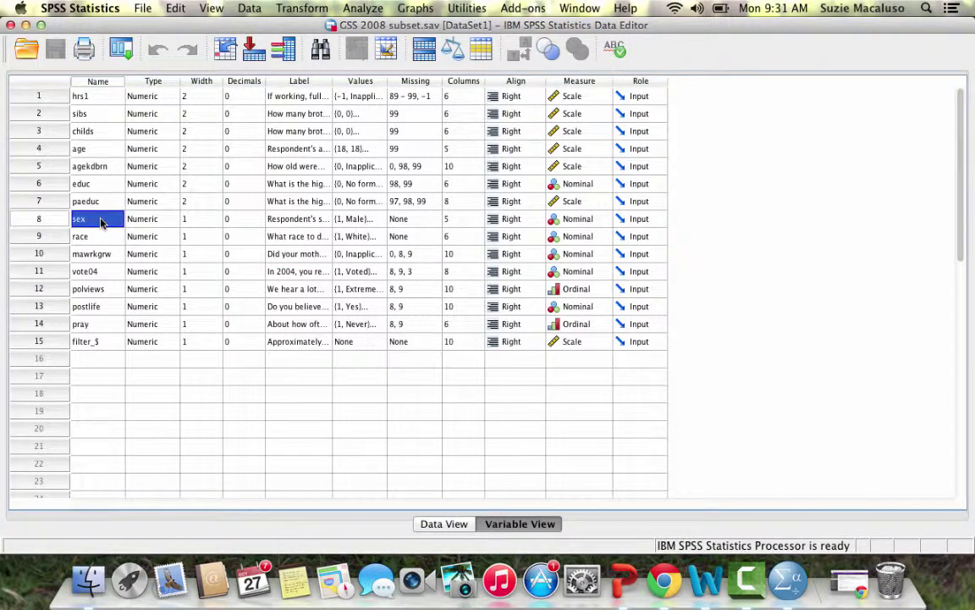
{"action": "left_click", "coordinate": [89, 272]}
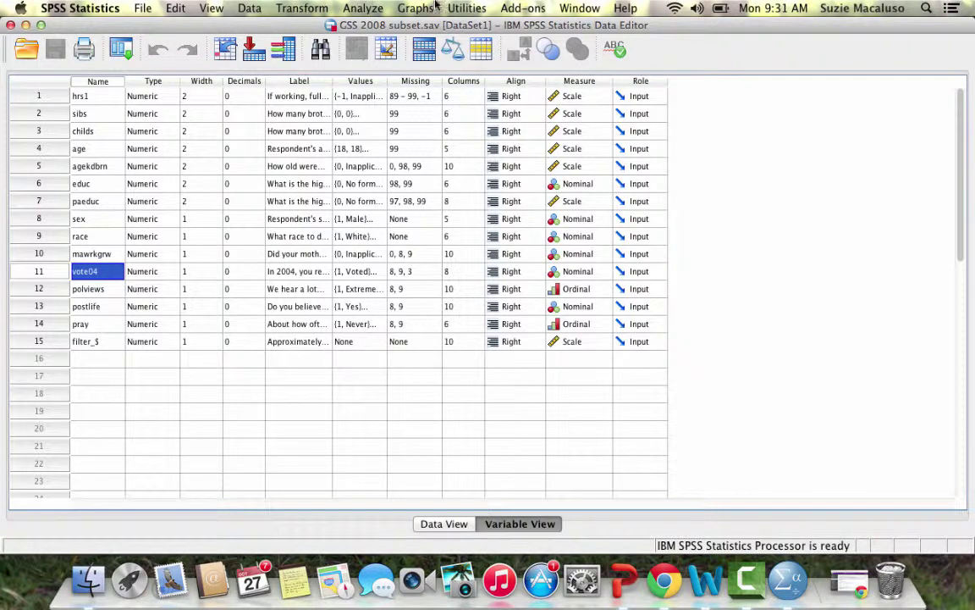
{"action": "left_click", "coordinate": [380, 10]}
{"action": "mouse_move", "coordinate": [381, 44]}
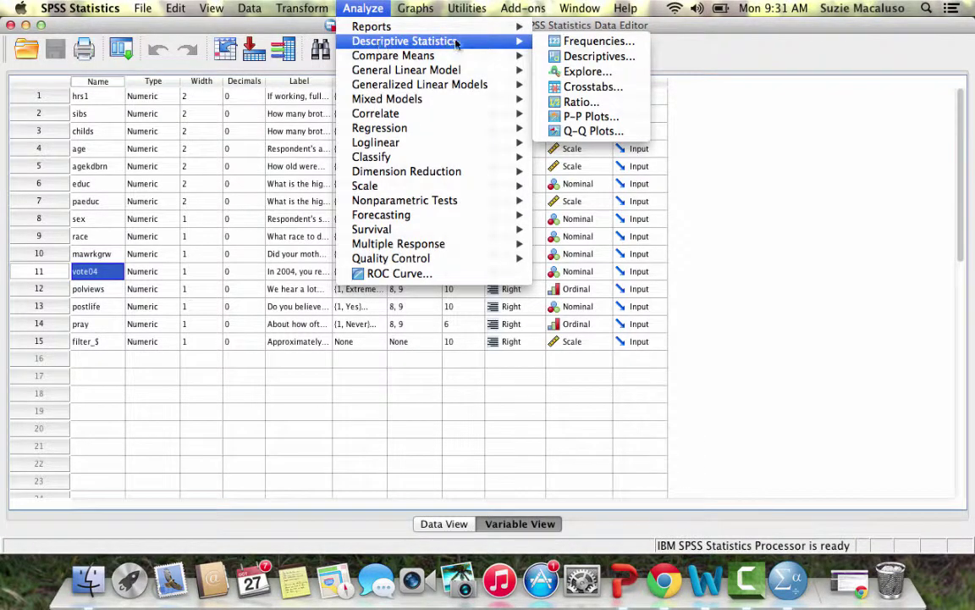
{"action": "left_click", "coordinate": [576, 88]}
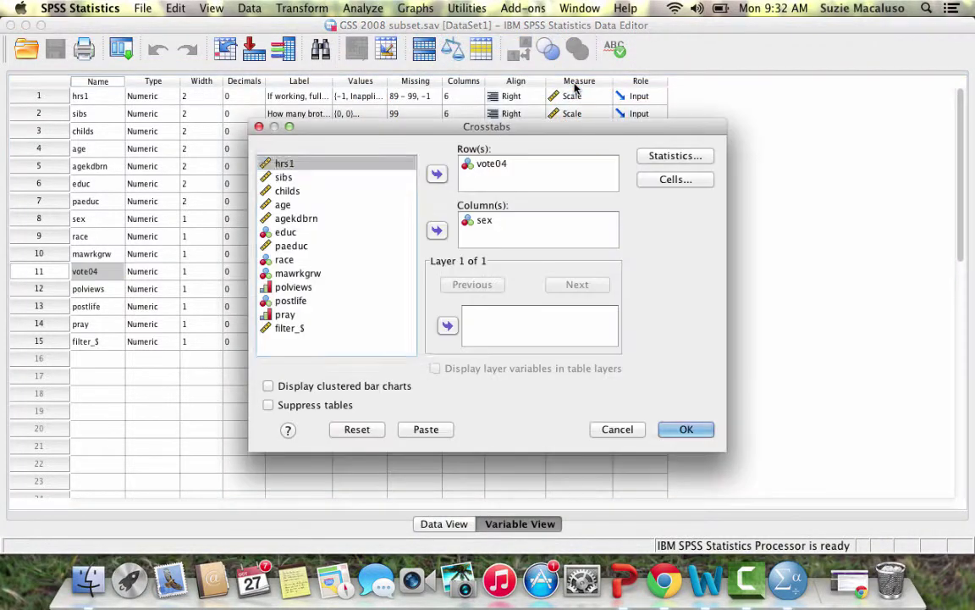
{"action": "left_click", "coordinate": [492, 163]}
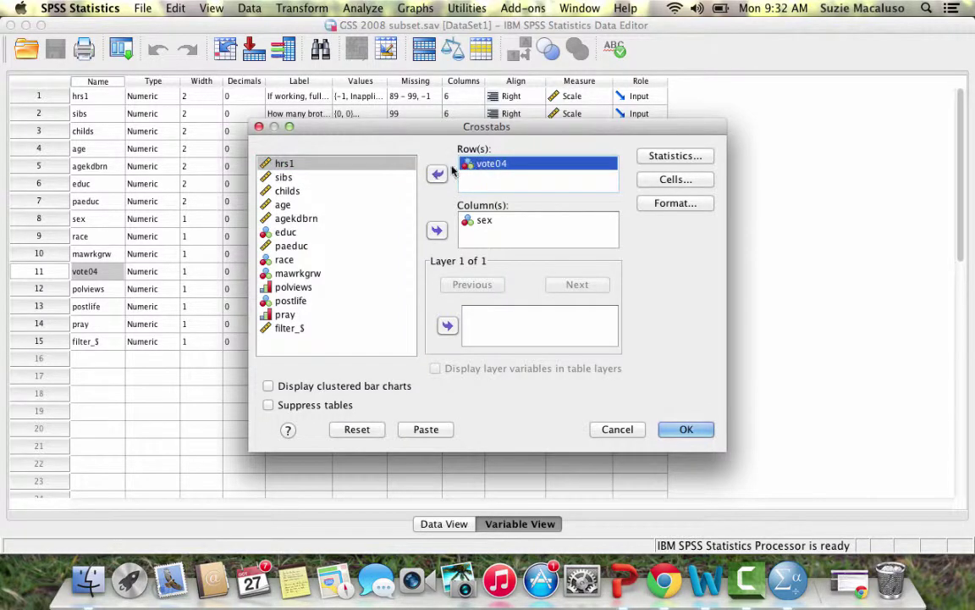
{"action": "left_click", "coordinate": [436, 174]}
{"action": "left_click", "coordinate": [479, 220]}
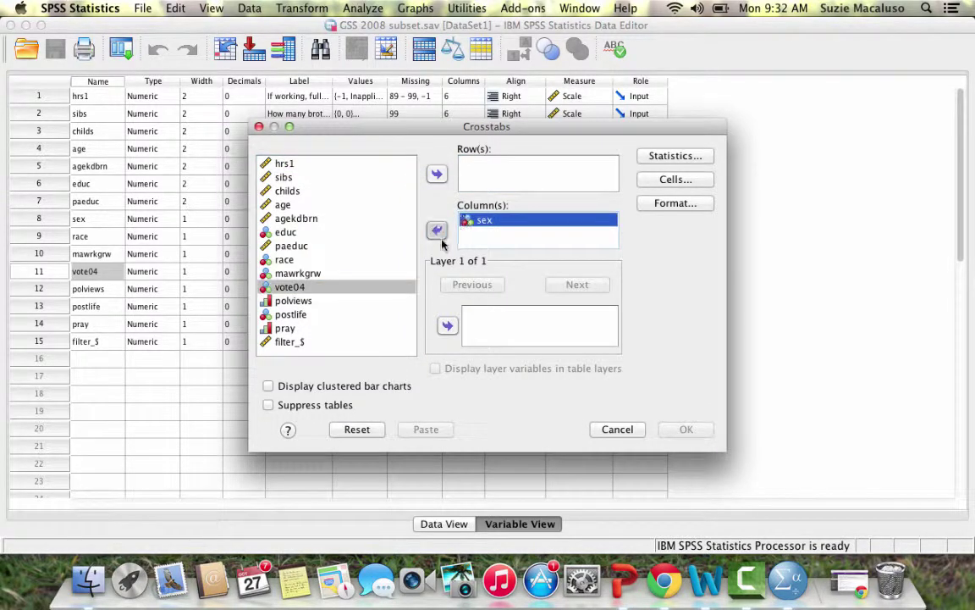
{"action": "left_click", "coordinate": [436, 230]}
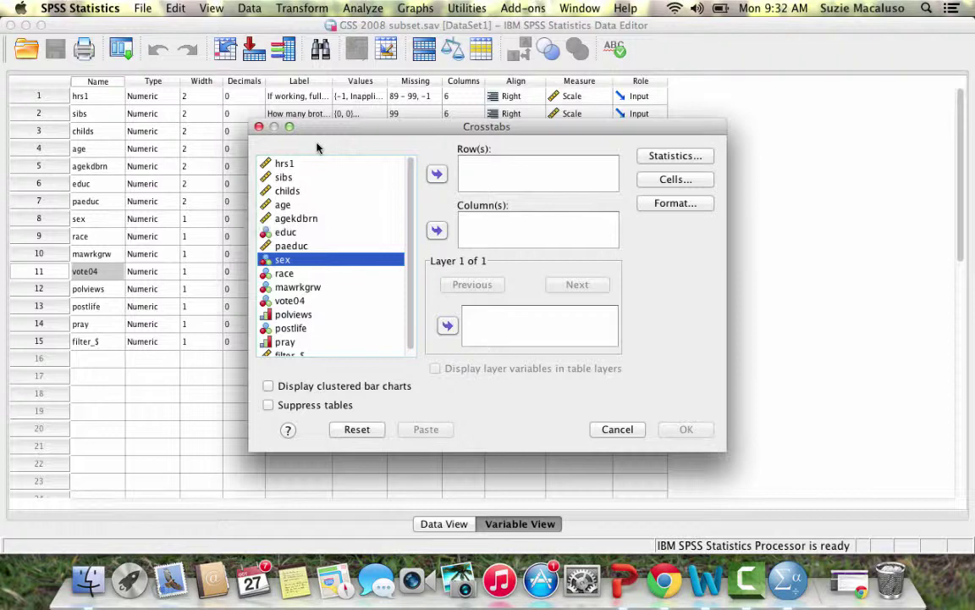
Re-add sex as the column variable and vote04 as the row variable
{"action": "right_click", "coordinate": [322, 193]}
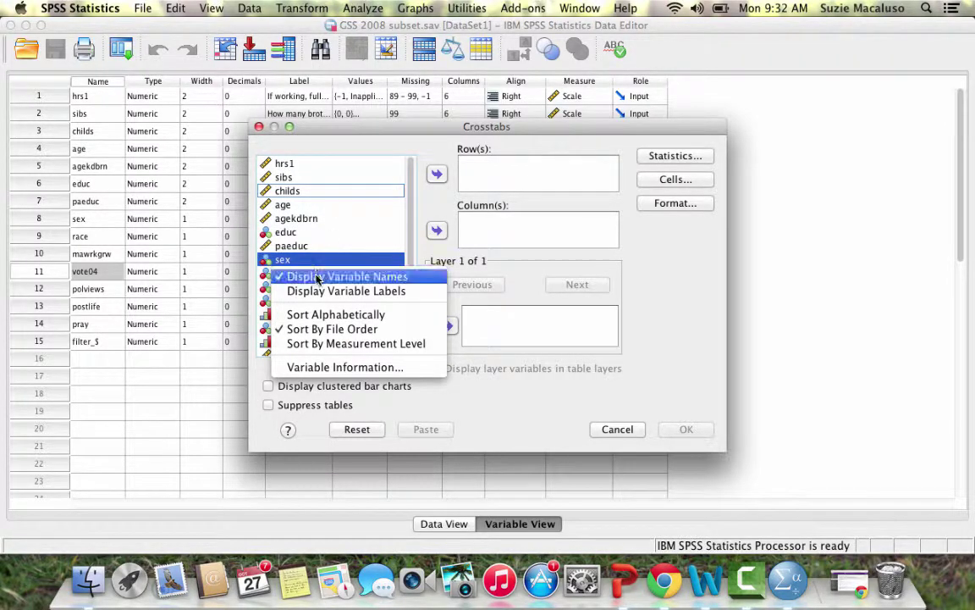
{"action": "left_click", "coordinate": [313, 203]}
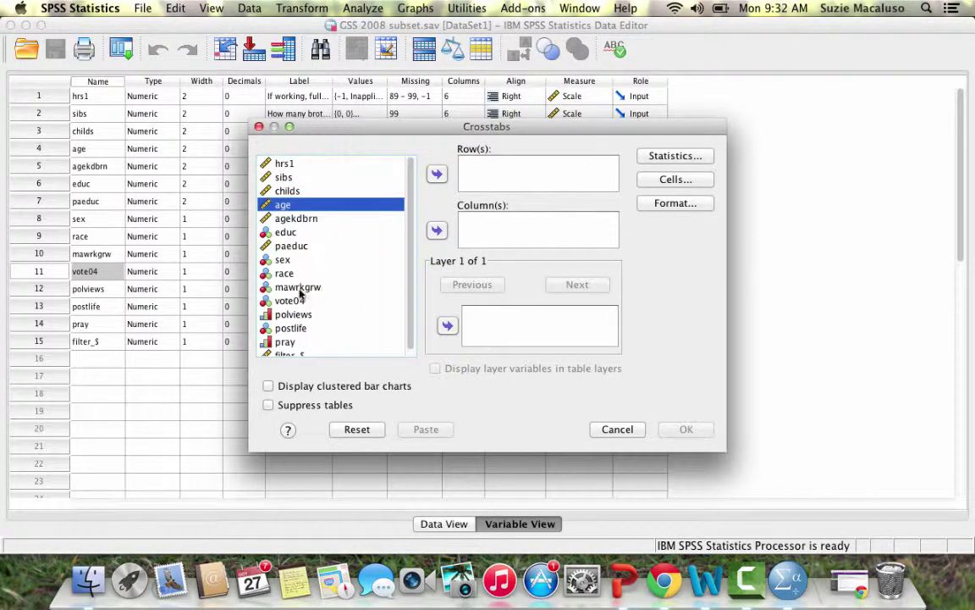
{"action": "left_click", "coordinate": [286, 260]}
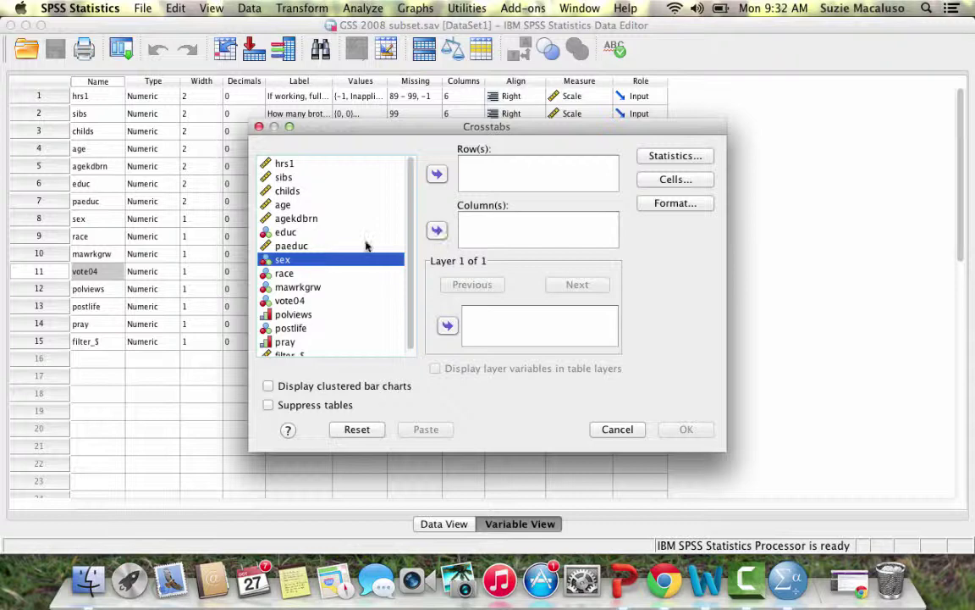
{"action": "left_click", "coordinate": [441, 231]}
{"action": "left_click", "coordinate": [286, 288]}
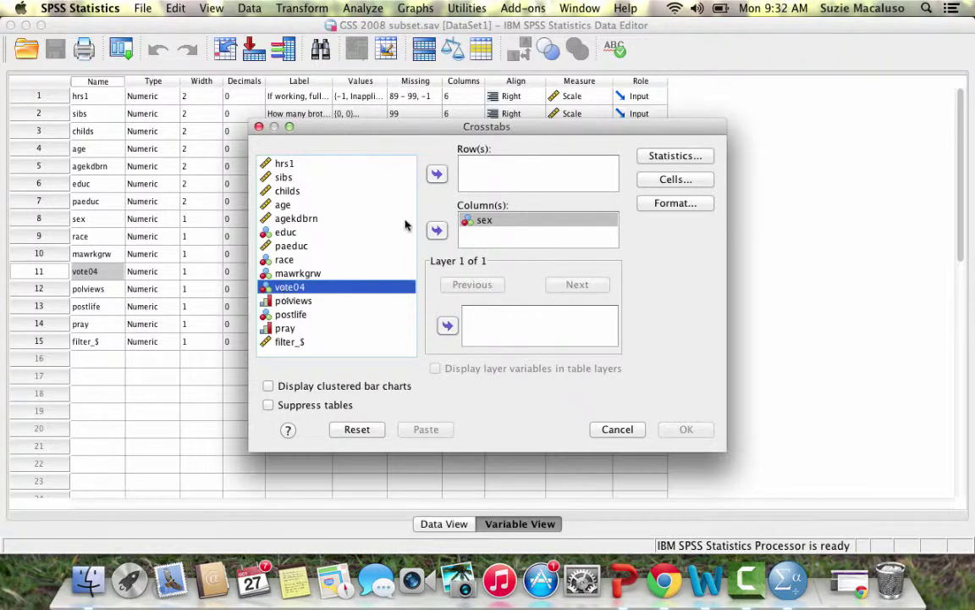
{"action": "left_click", "coordinate": [438, 175]}
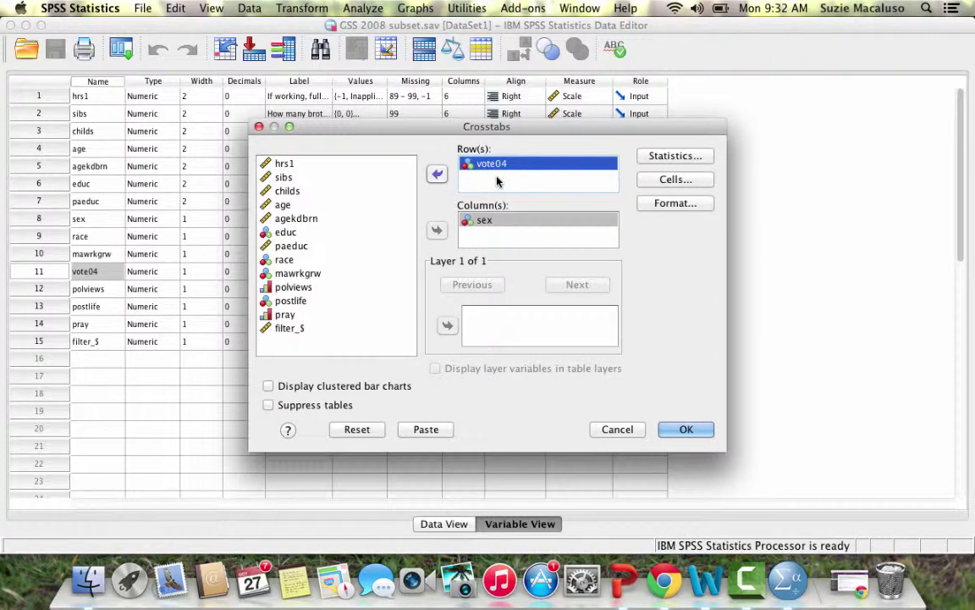
Keep Observed counts and Column percentages in the crosstab cell display
{"action": "left_click", "coordinate": [674, 180]}
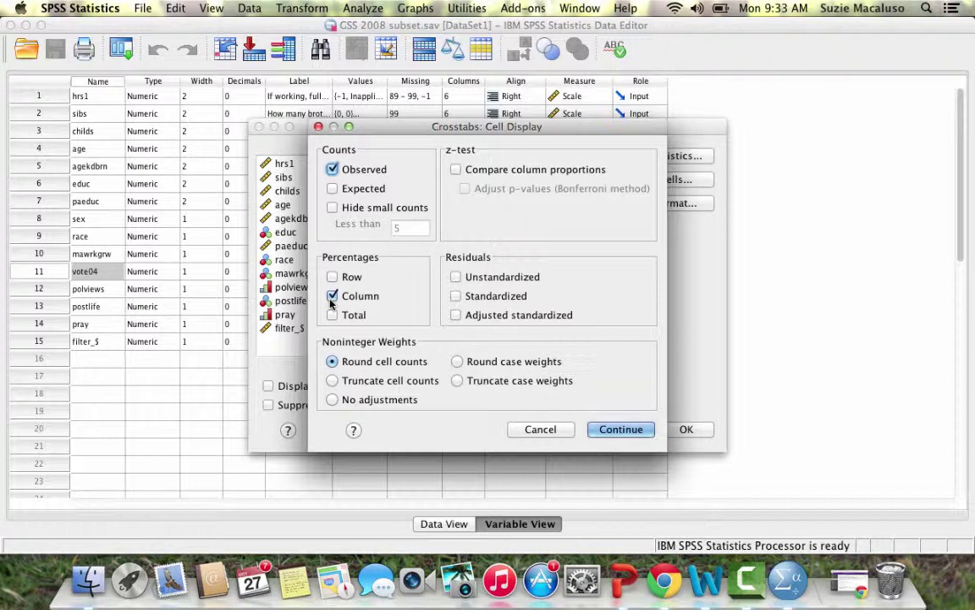
{"action": "left_click", "coordinate": [625, 429]}
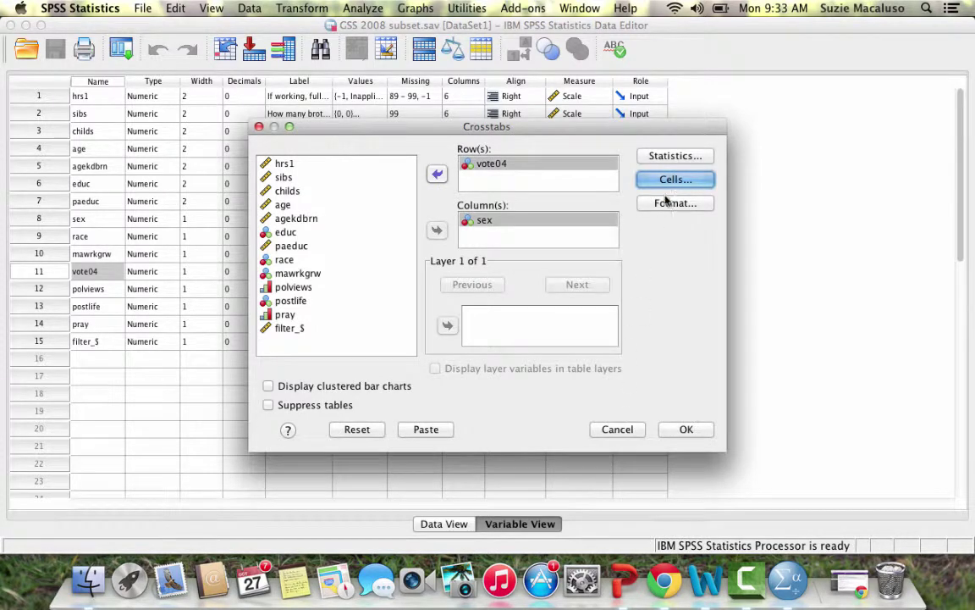
Run the vote04 by sex crosstab with Chi-square and Lambda statistics
{"action": "left_click", "coordinate": [667, 157]}
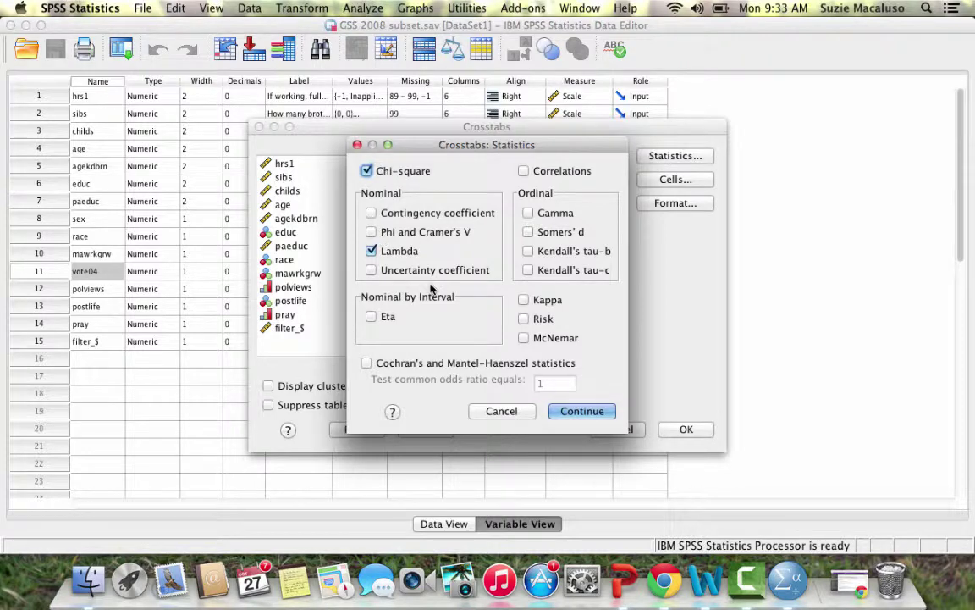
{"action": "left_click", "coordinate": [566, 412]}
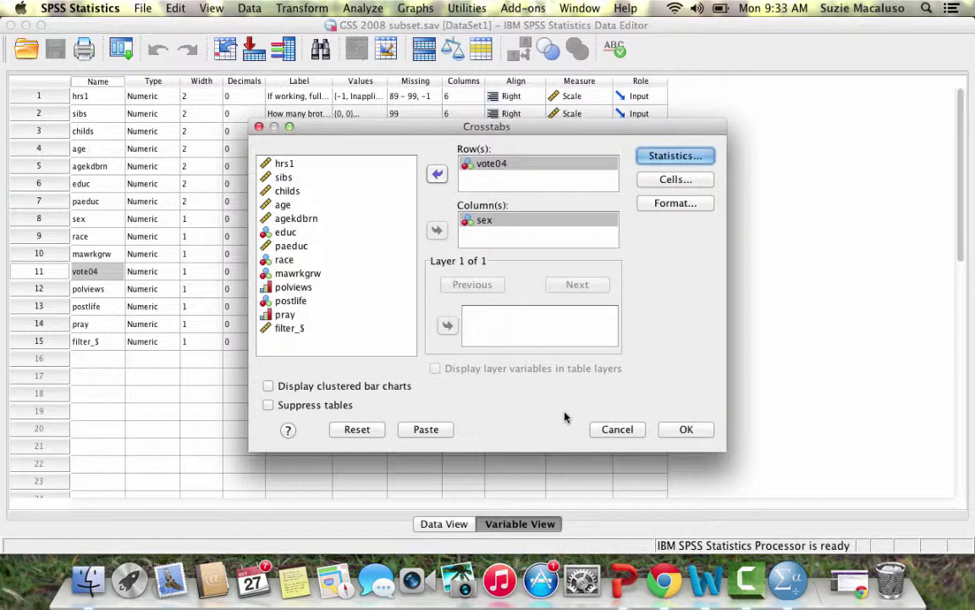
{"action": "left_click", "coordinate": [684, 429]}
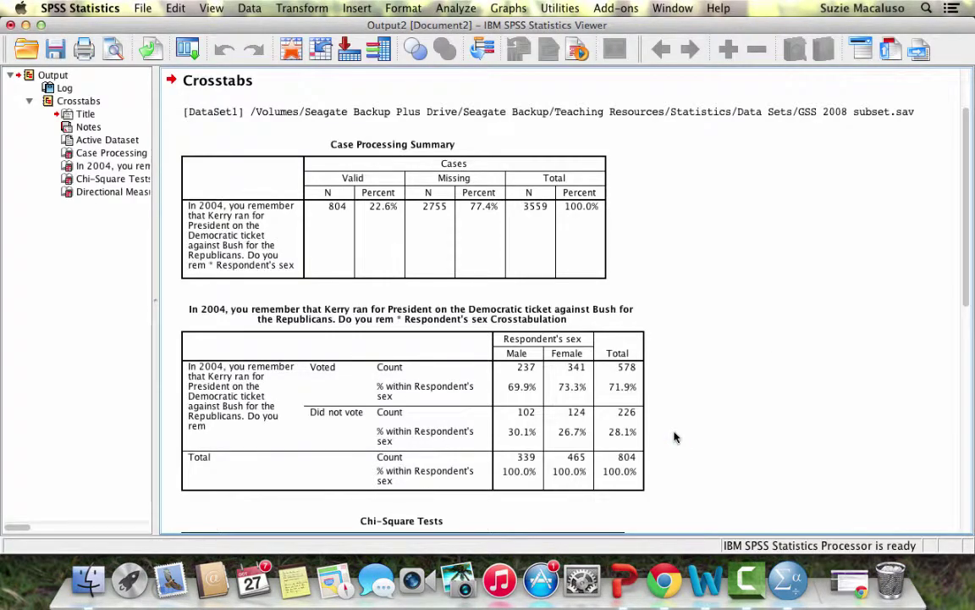
Review the vote04 by sex tables: 804 valid cases, Pearson chi-square 1.136, significance .286
{"action": "left_click", "coordinate": [403, 271]}
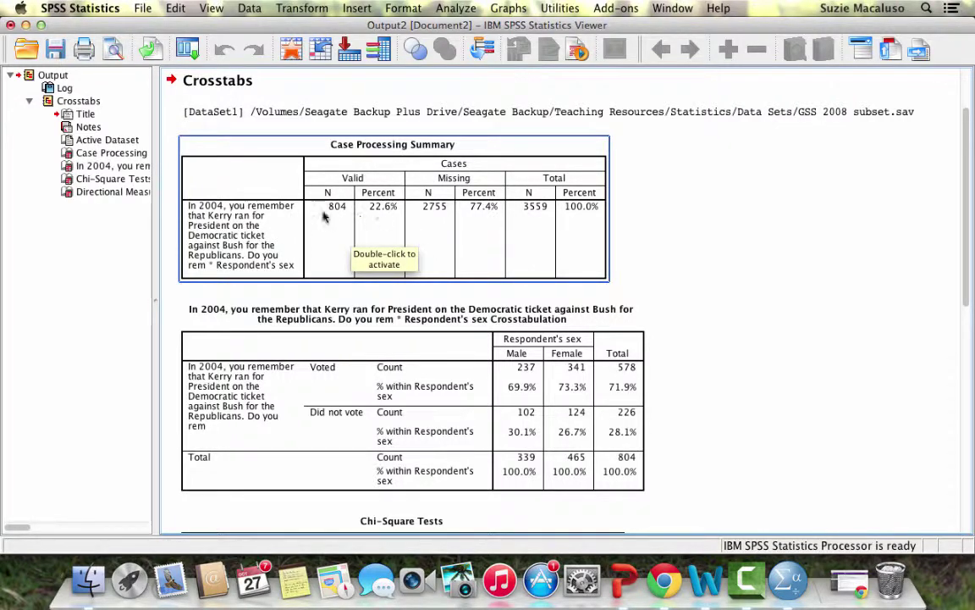
{"action": "scroll", "coordinate": [378, 246], "scroll_direction": "down", "scroll_amount": 5}
{"action": "left_click", "coordinate": [378, 246]}
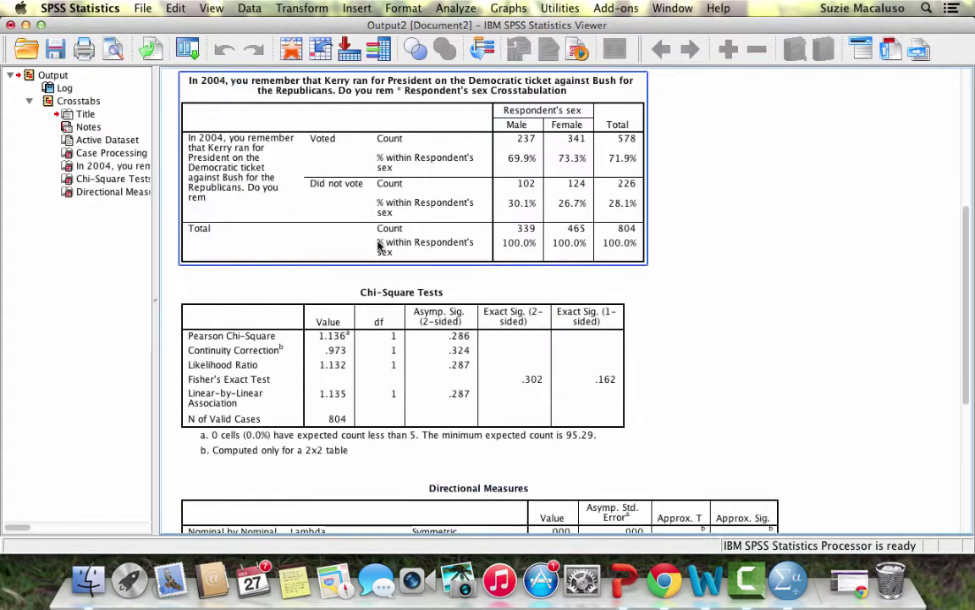
{"action": "scroll", "coordinate": [379, 245], "scroll_direction": "up", "scroll_amount": 2}
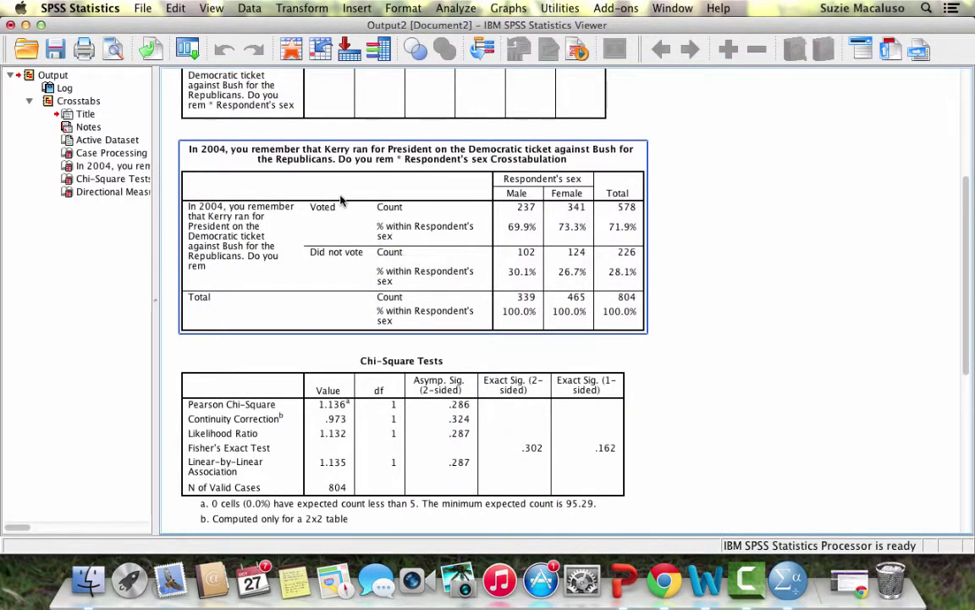
{"action": "left_click", "coordinate": [657, 157]}
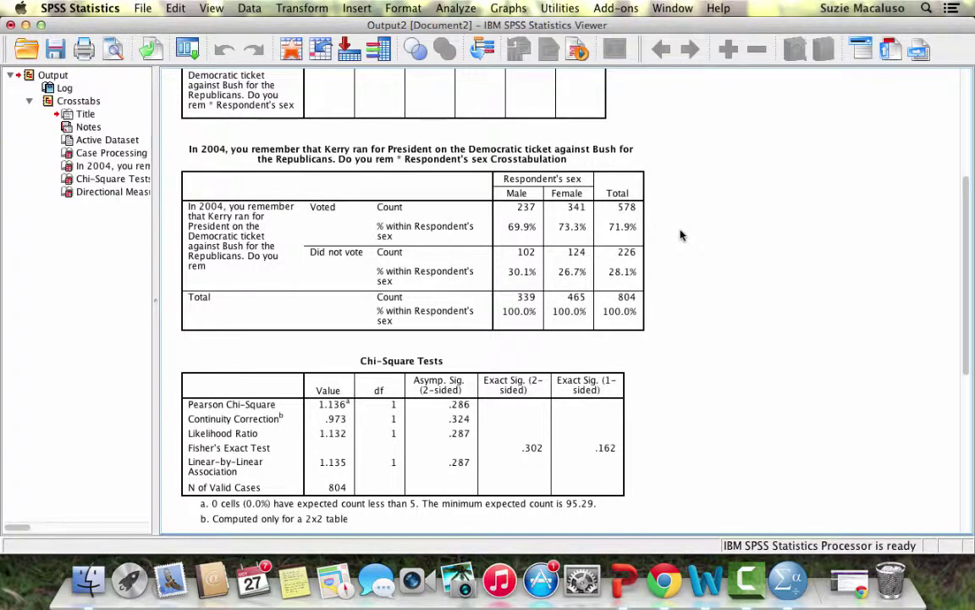
{"action": "left_click", "coordinate": [514, 222]}
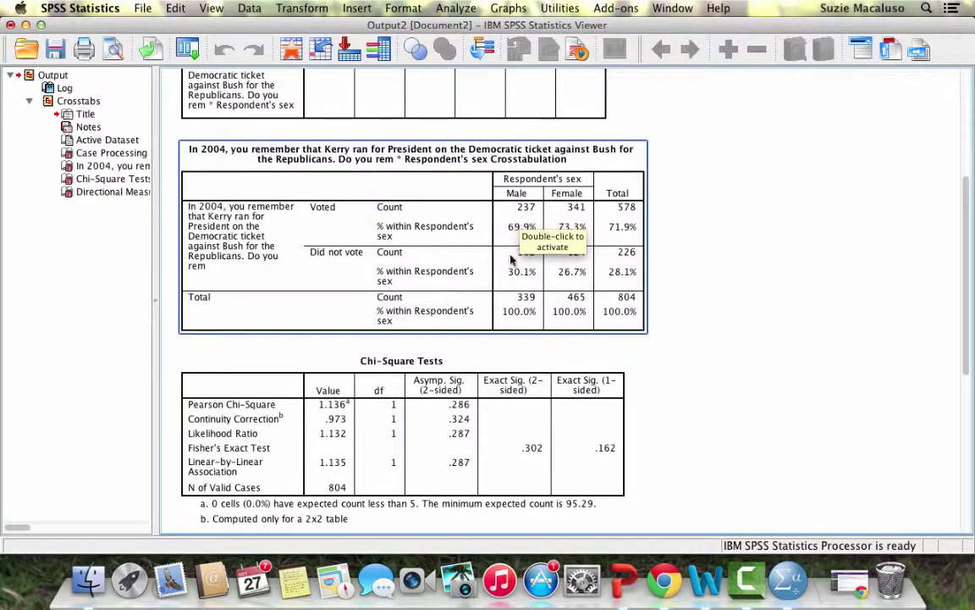
{"action": "left_click", "coordinate": [803, 228]}
{"action": "left_click", "coordinate": [576, 222]}
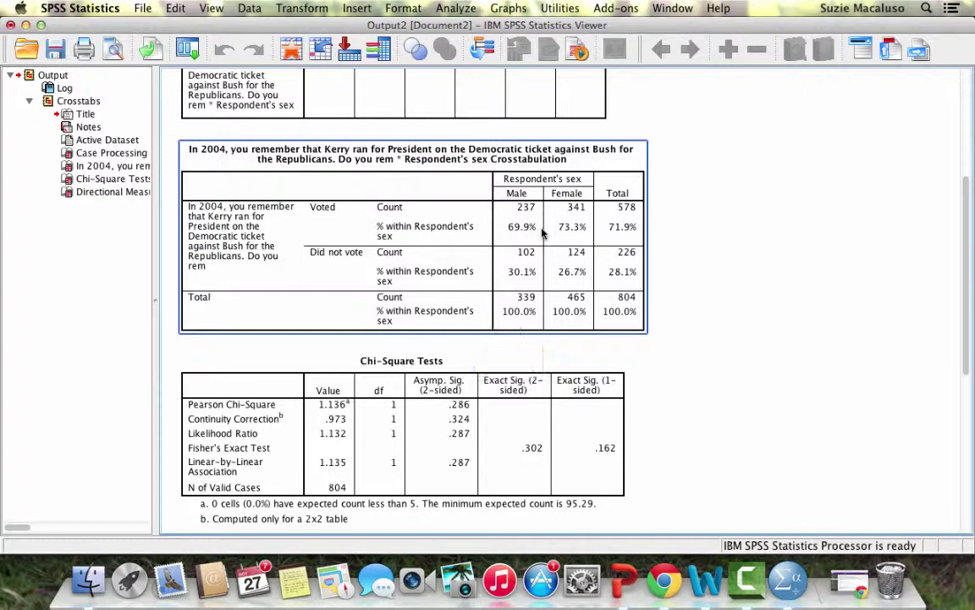
{"action": "scroll", "coordinate": [543, 233], "scroll_direction": "down", "scroll_amount": 5}
{"action": "scroll", "coordinate": [543, 233], "scroll_direction": "down", "scroll_amount": 4}
{"action": "left_click", "coordinate": [542, 234]}
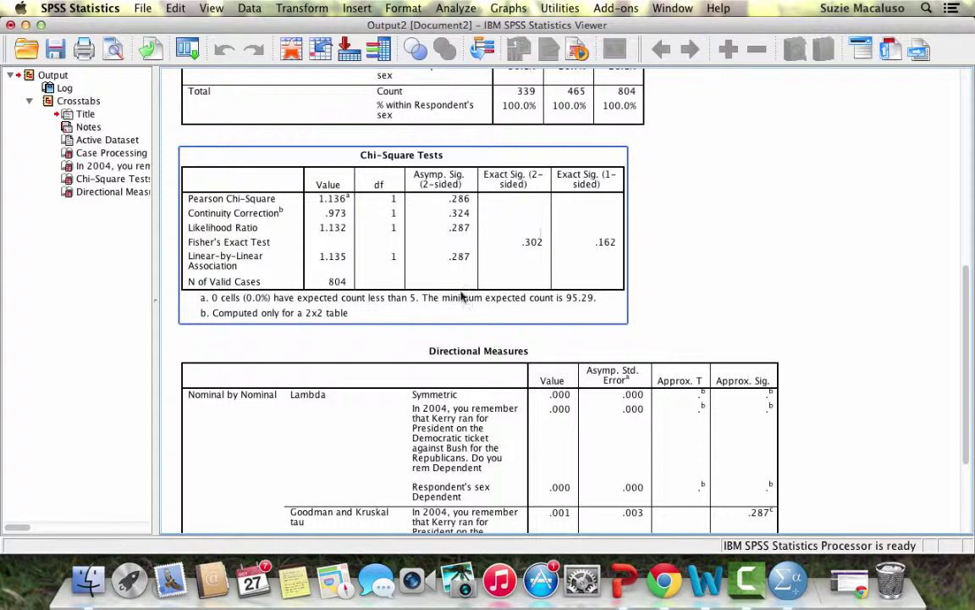
{"action": "left_click", "coordinate": [317, 349]}
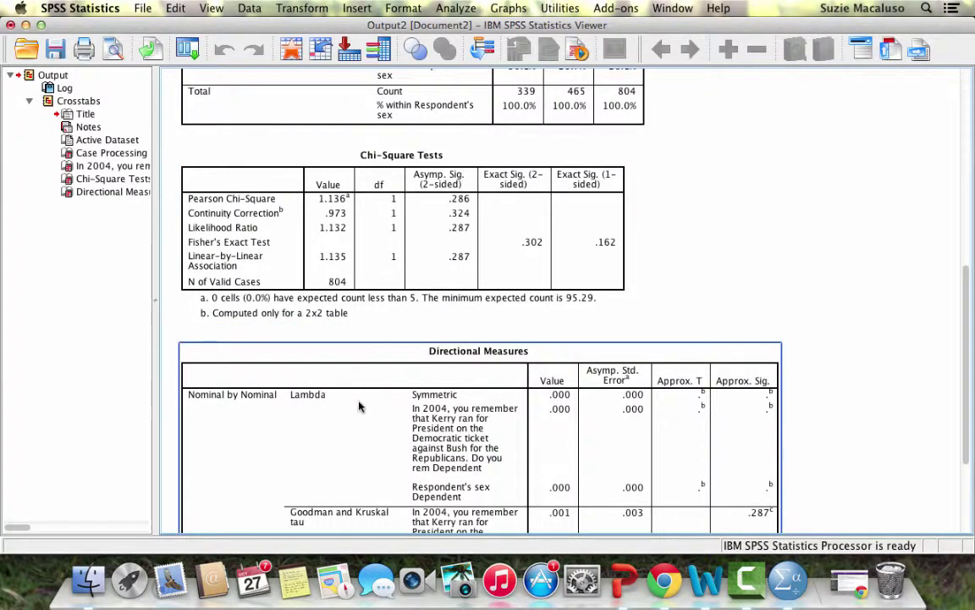
{"action": "left_click", "coordinate": [296, 159]}
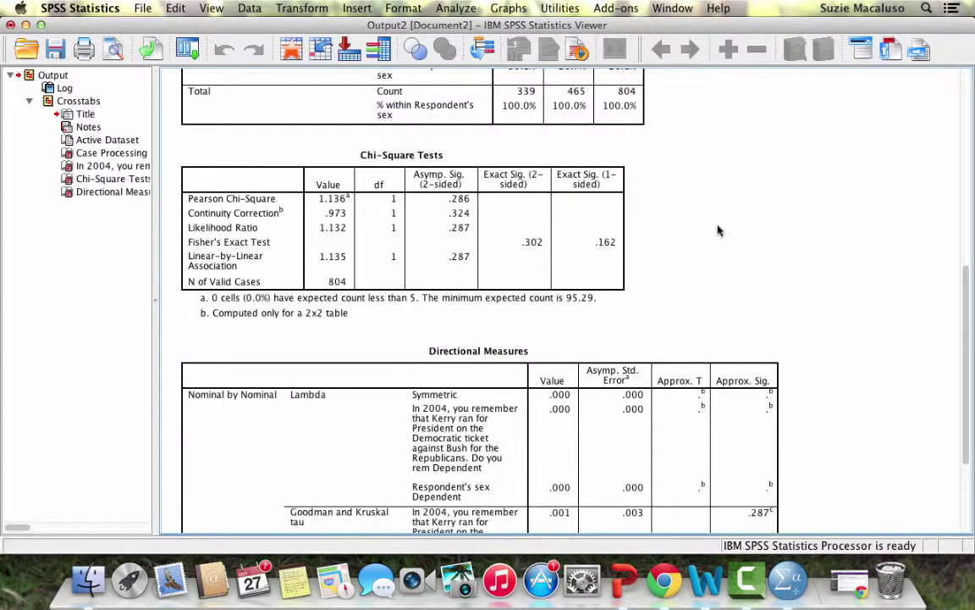
{"action": "scroll", "coordinate": [718, 230], "scroll_direction": "down", "scroll_amount": 5}
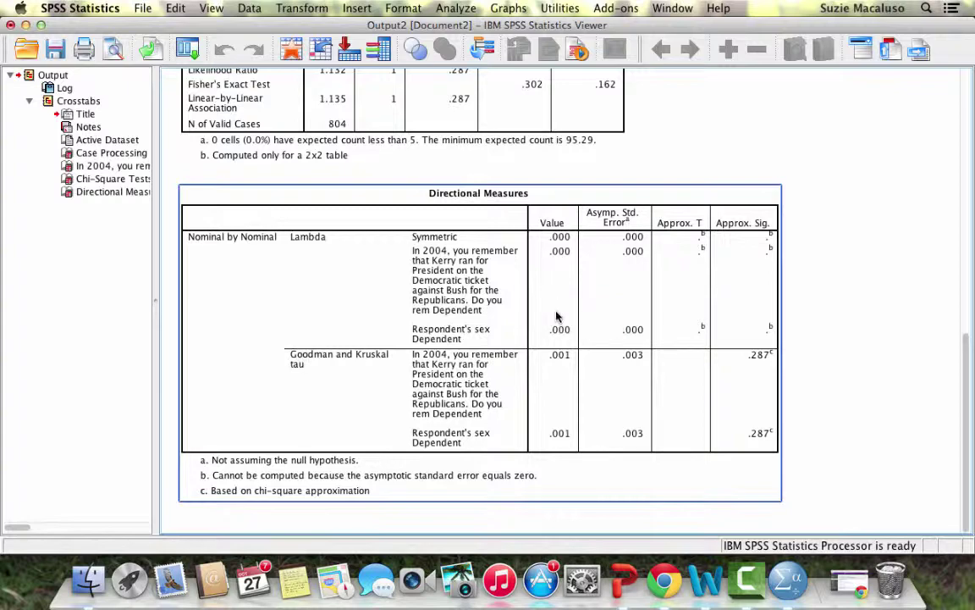
{"action": "scroll", "coordinate": [556, 317], "scroll_direction": "up", "scroll_amount": 8}
{"action": "scroll", "coordinate": [551, 260], "scroll_direction": "down", "scroll_amount": 4}
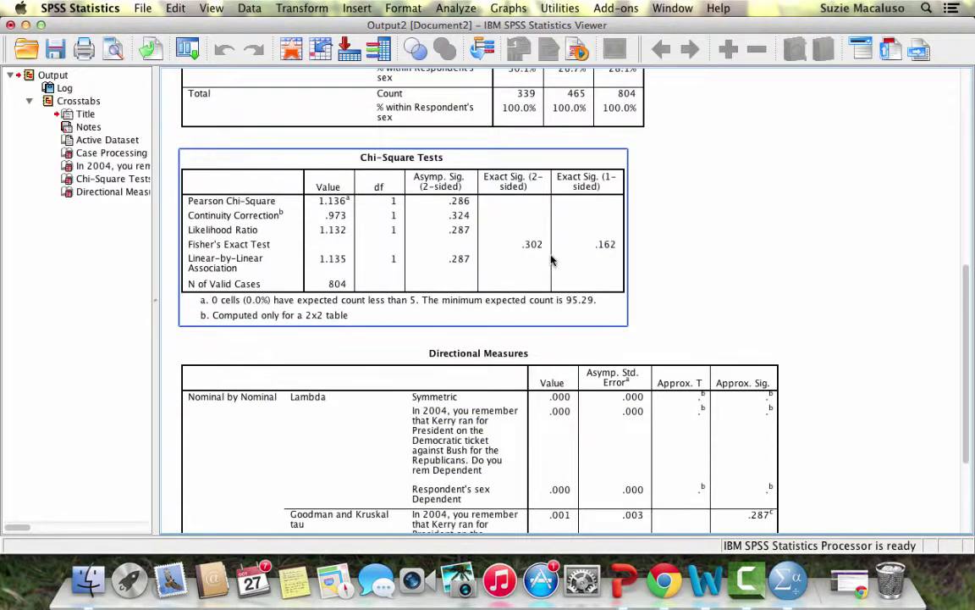
{"action": "scroll", "coordinate": [551, 260], "scroll_direction": "down", "scroll_amount": 5}
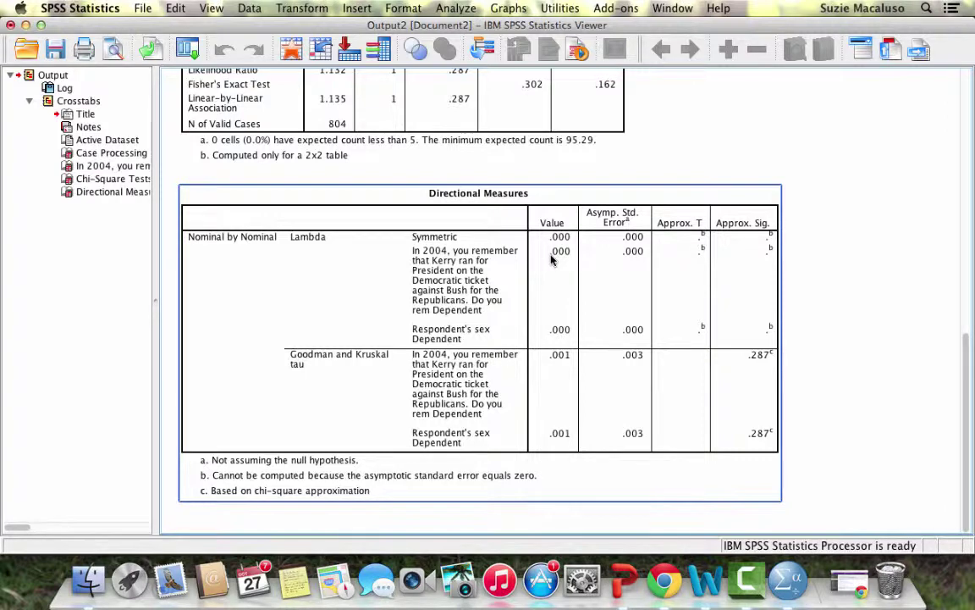
{"action": "scroll", "coordinate": [551, 260], "scroll_direction": "up", "scroll_amount": 8}
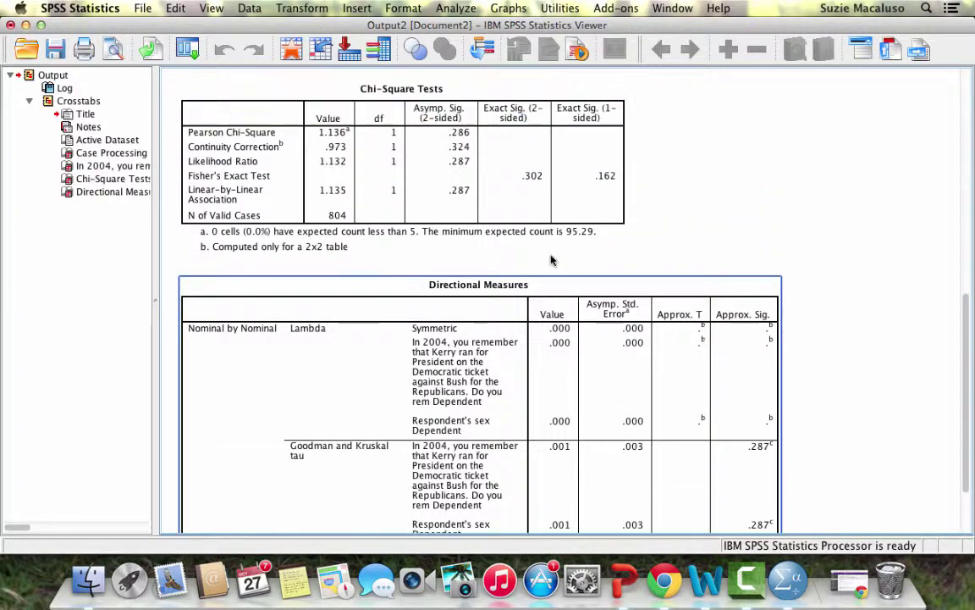
{"action": "scroll", "coordinate": [551, 260], "scroll_direction": "up", "scroll_amount": 1}
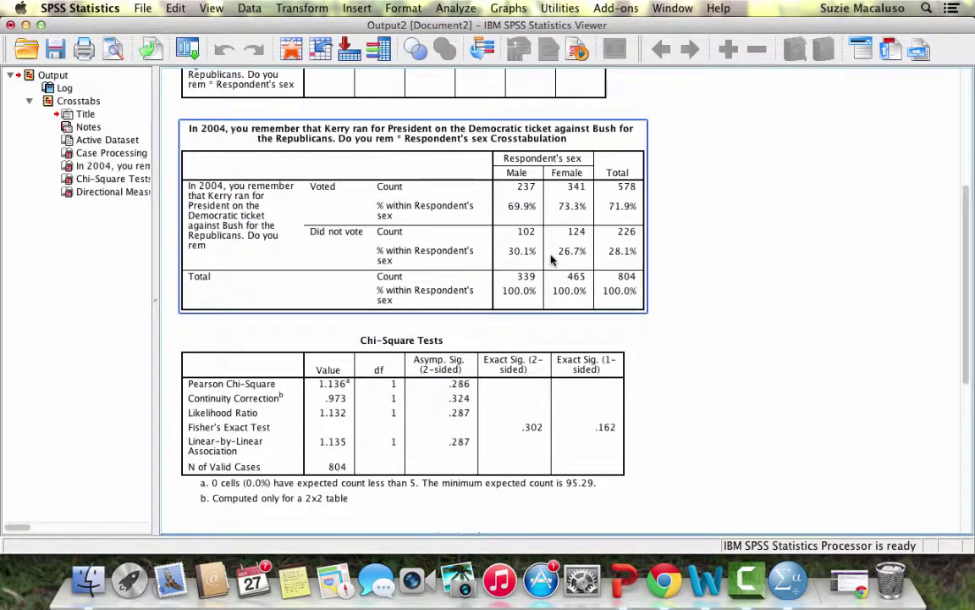
{"action": "scroll", "coordinate": [457, 261], "scroll_direction": "down", "scroll_amount": 2}
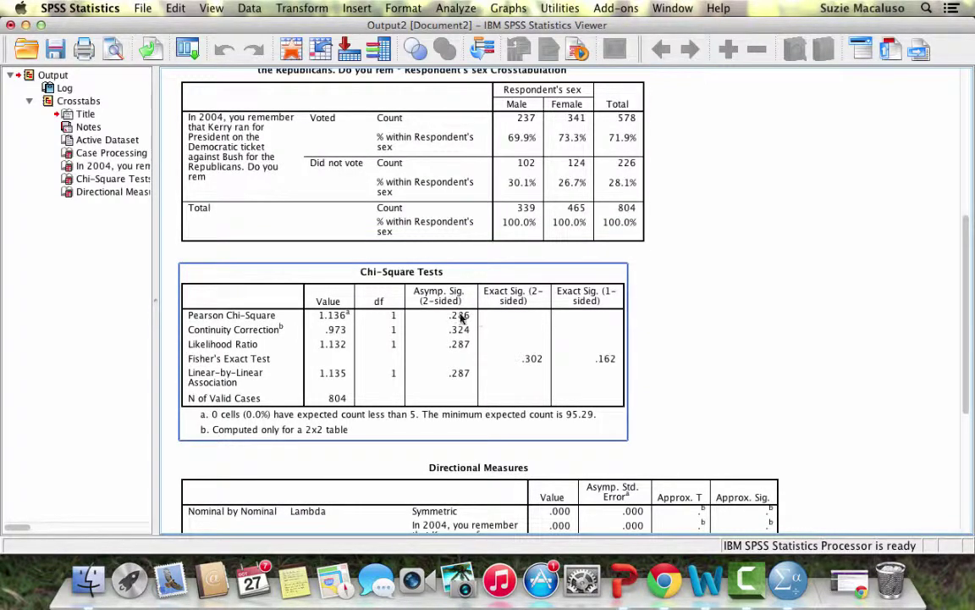
{"action": "scroll", "coordinate": [465, 318], "scroll_direction": "down", "scroll_amount": 5}
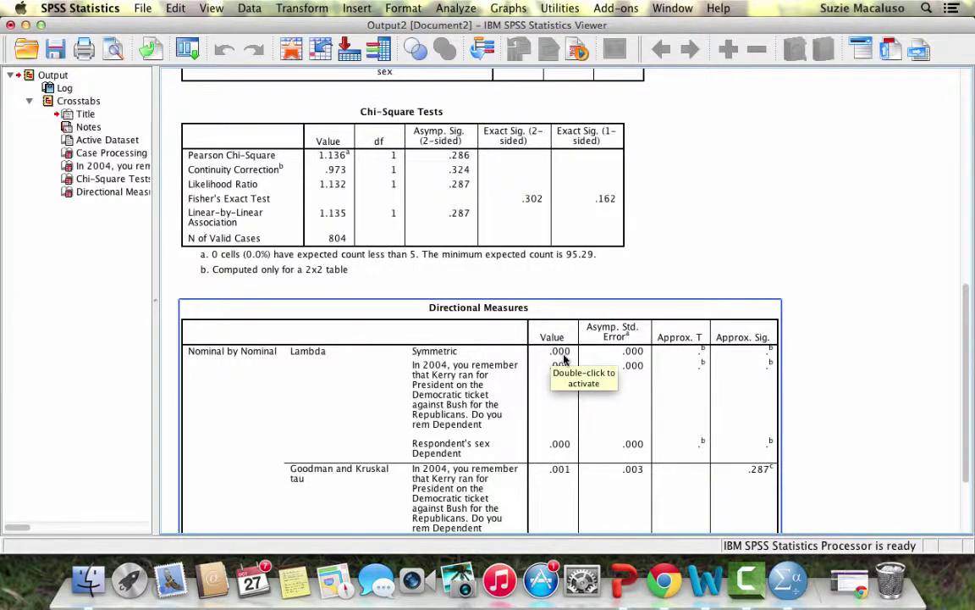
Bring the Data Editor forward and review the polviews value labels without changes
{"action": "scroll", "coordinate": [563, 357], "scroll_direction": "up", "scroll_amount": 10}
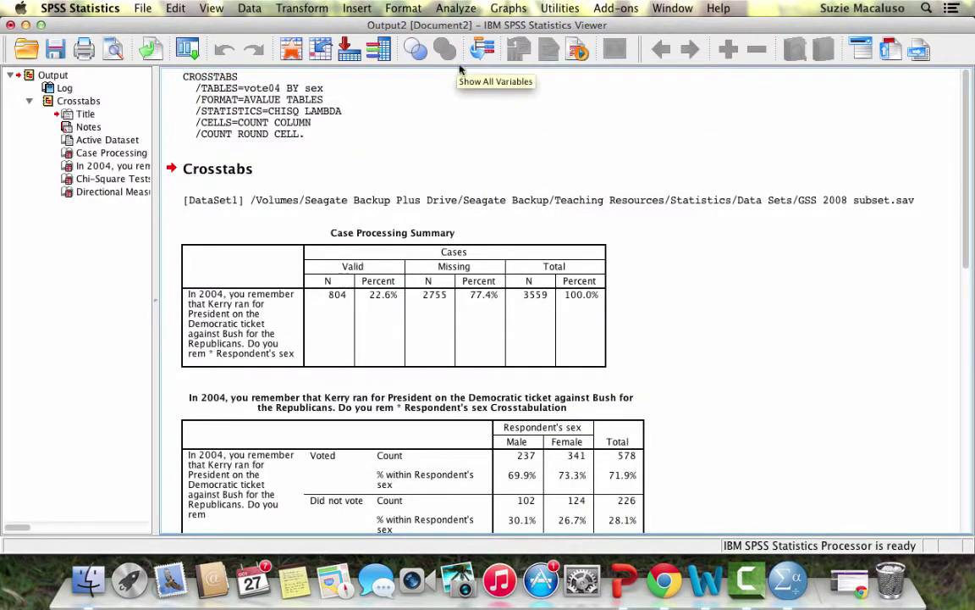
{"action": "left_click_drag", "start_coordinate": [403, 28], "coordinate": [408, 91]}
{"action": "left_click", "coordinate": [394, 27]}
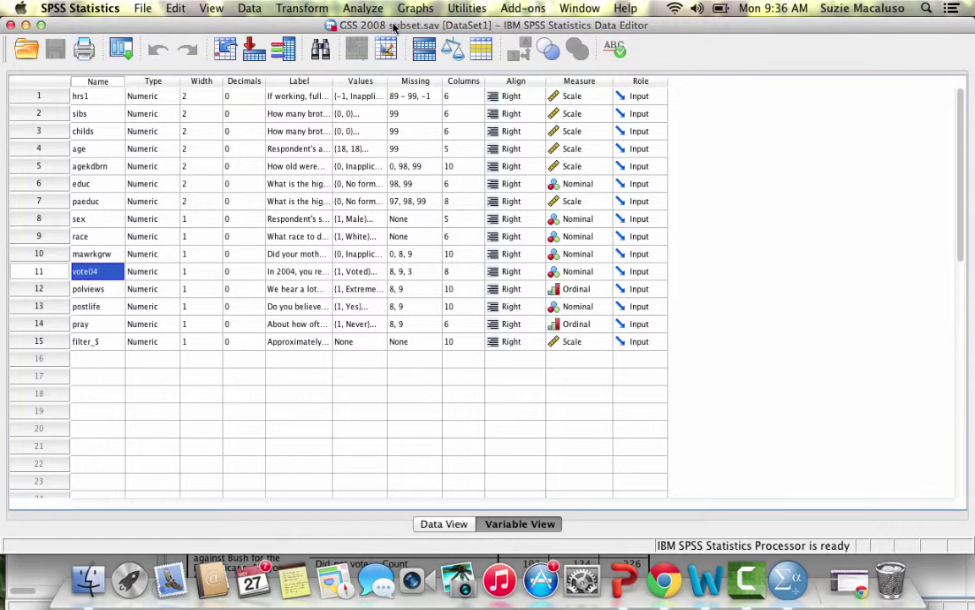
{"action": "left_click", "coordinate": [99, 292]}
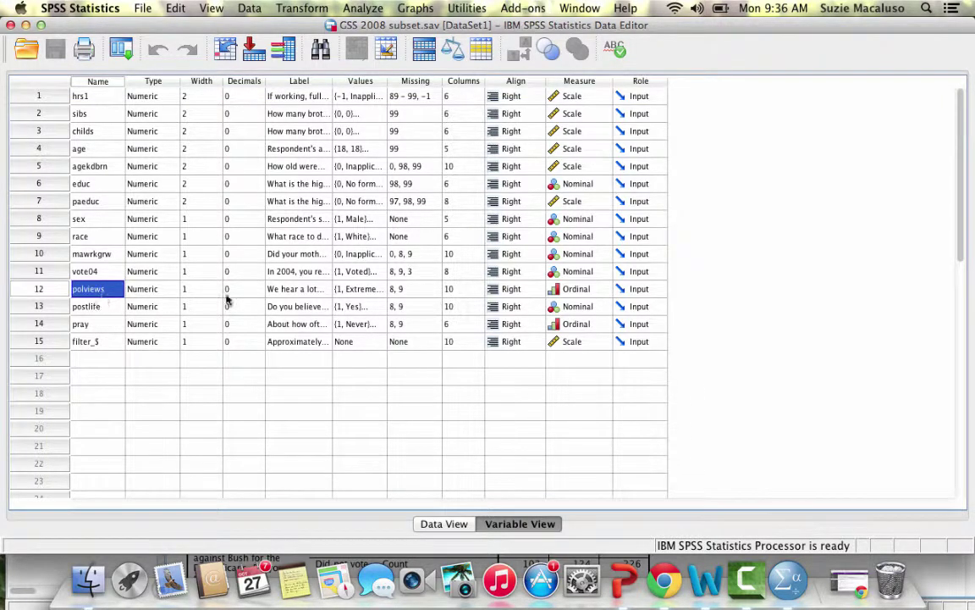
{"action": "left_click", "coordinate": [381, 294]}
{"action": "left_click", "coordinate": [377, 290]}
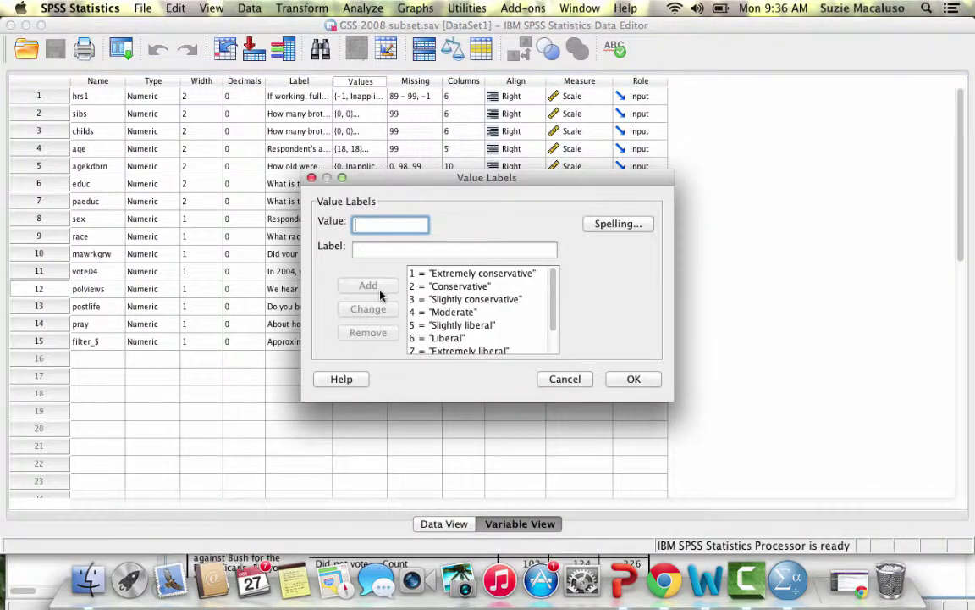
{"action": "left_click_drag", "start_coordinate": [555, 284], "coordinate": [556, 337]}
{"action": "left_click", "coordinate": [632, 379]}
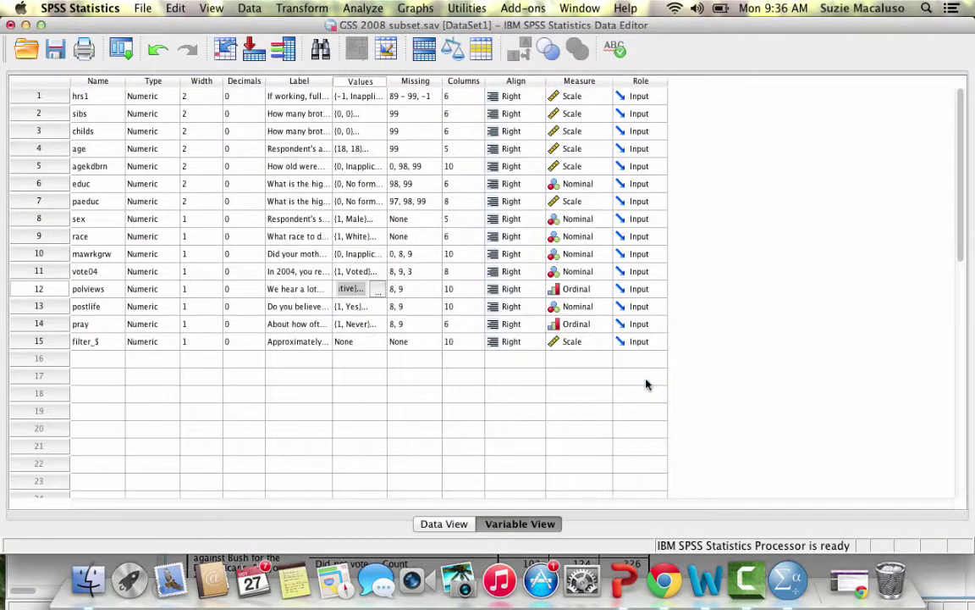
Review the pray value labels, leaving them unchanged
{"action": "left_click", "coordinate": [364, 324]}
{"action": "left_click", "coordinate": [378, 324]}
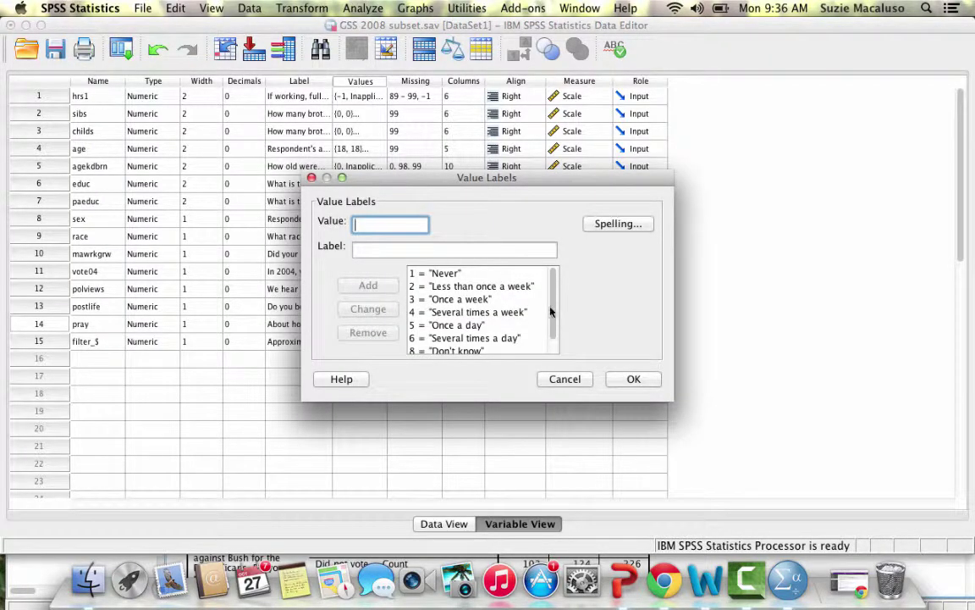
{"action": "left_click_drag", "start_coordinate": [549, 320], "coordinate": [550, 350]}
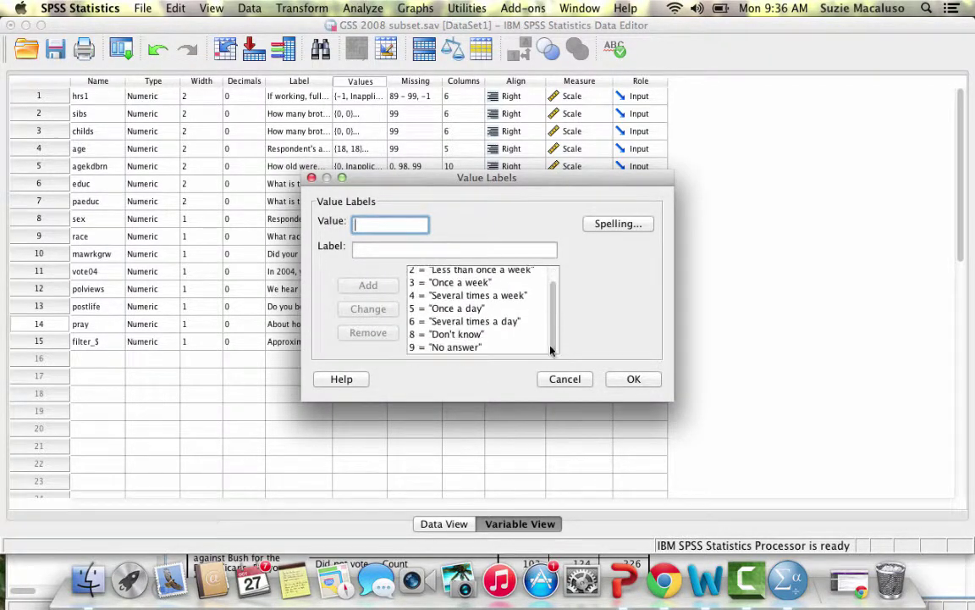
{"action": "left_click", "coordinate": [634, 378]}
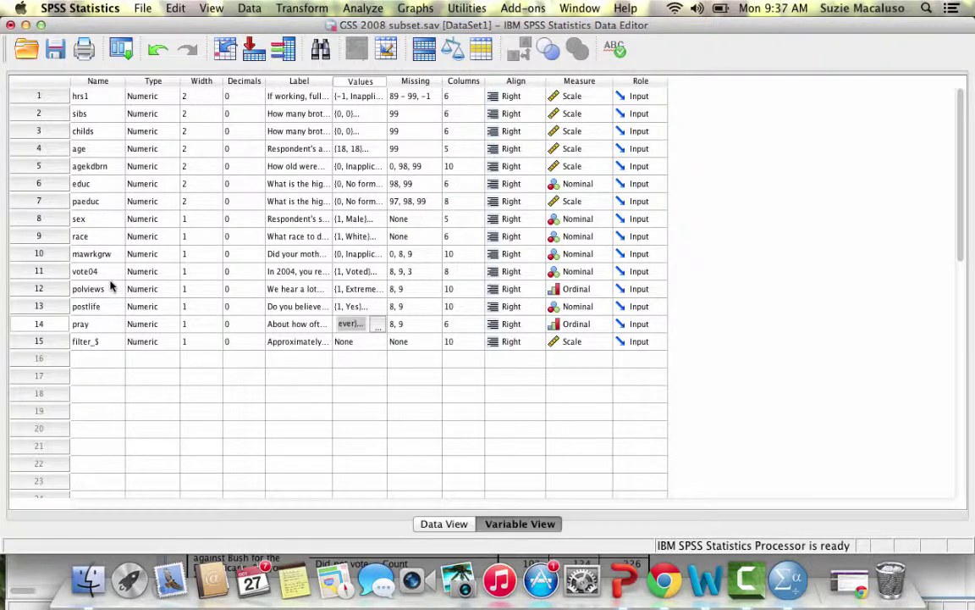
Reopen Crosstabs and remove vote04 from Row(s) and sex from Column(s)
{"action": "left_click", "coordinate": [371, 8]}
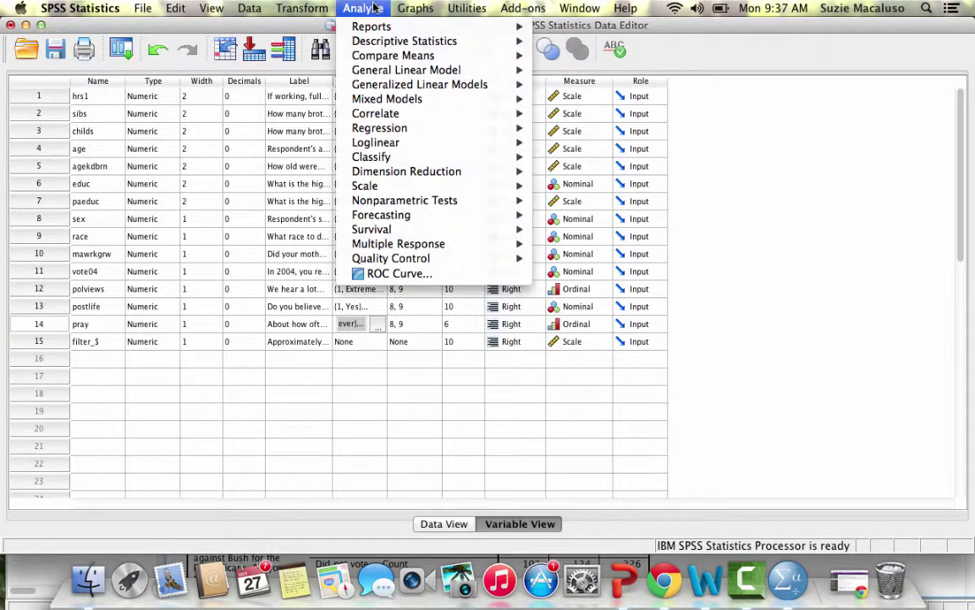
{"action": "mouse_move", "coordinate": [390, 44]}
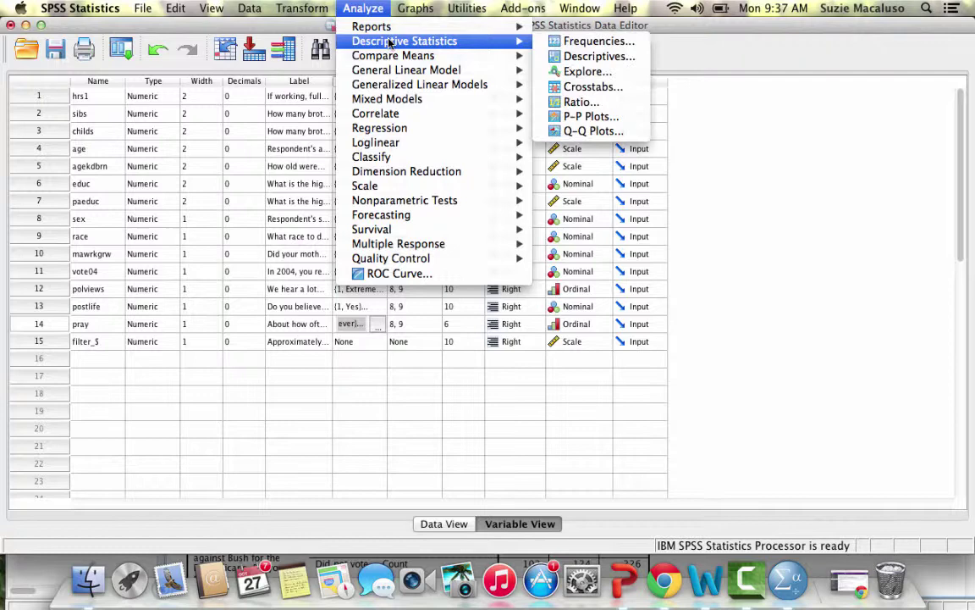
{"action": "left_click", "coordinate": [566, 86]}
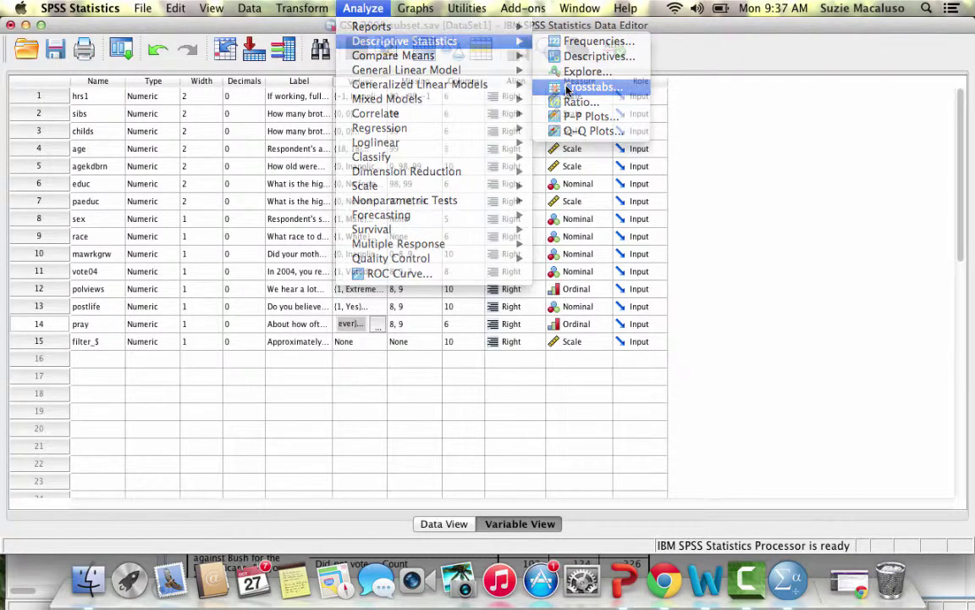
{"action": "left_click", "coordinate": [490, 164]}
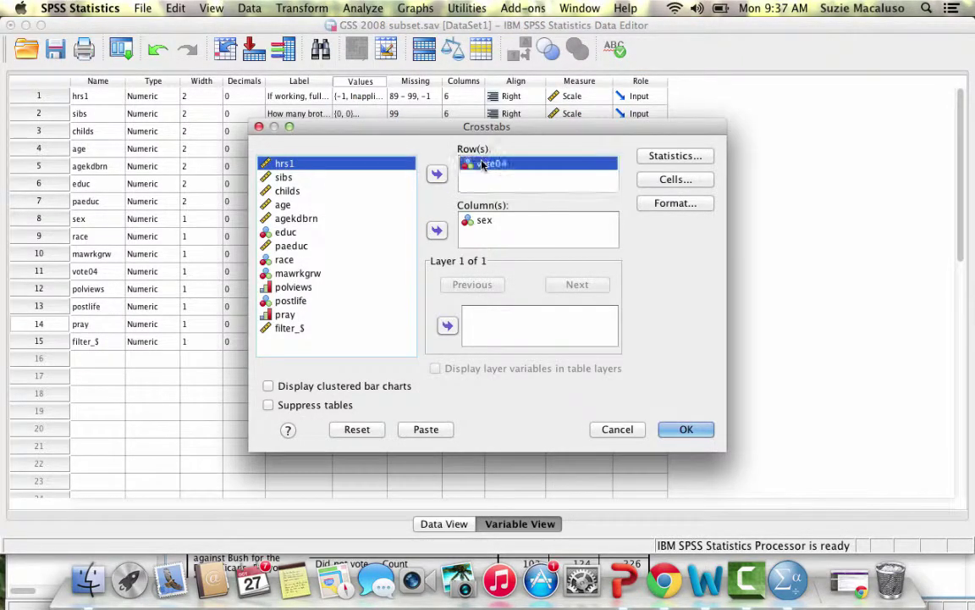
{"action": "left_click", "coordinate": [436, 174]}
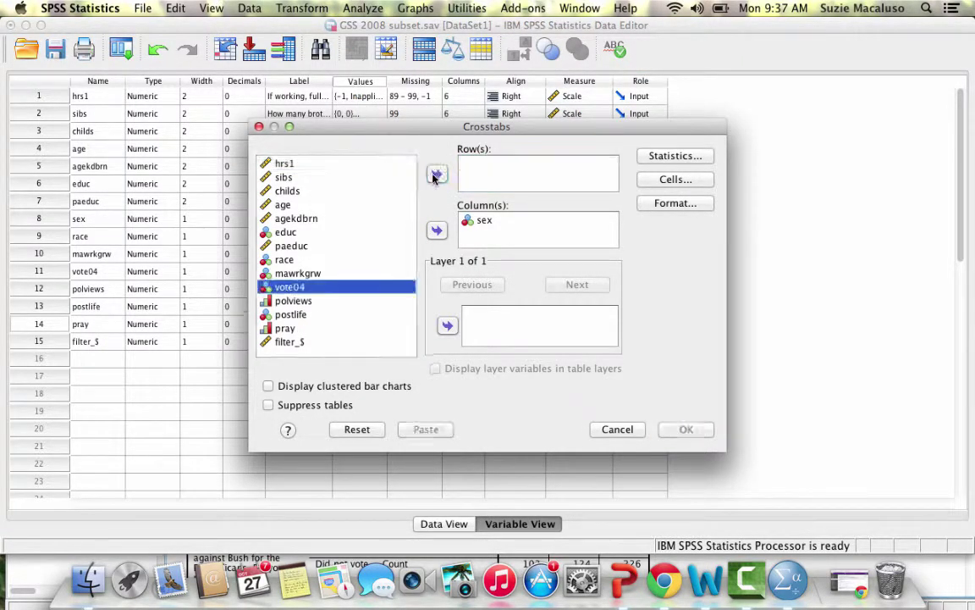
{"action": "left_click", "coordinate": [480, 222]}
{"action": "left_click", "coordinate": [437, 230]}
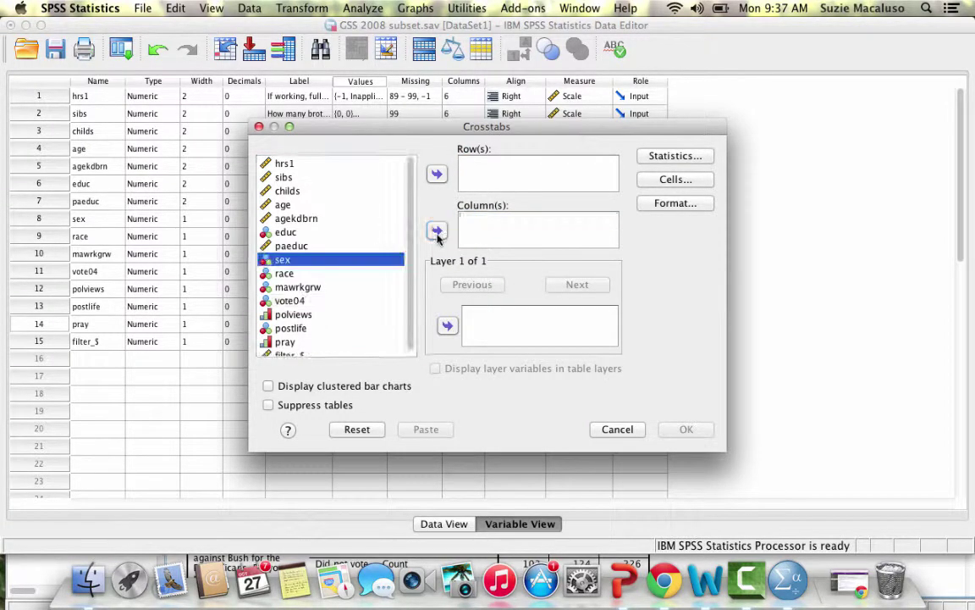
Put pray in Column(s) and polviews in Row(s)
{"action": "left_click", "coordinate": [284, 341]}
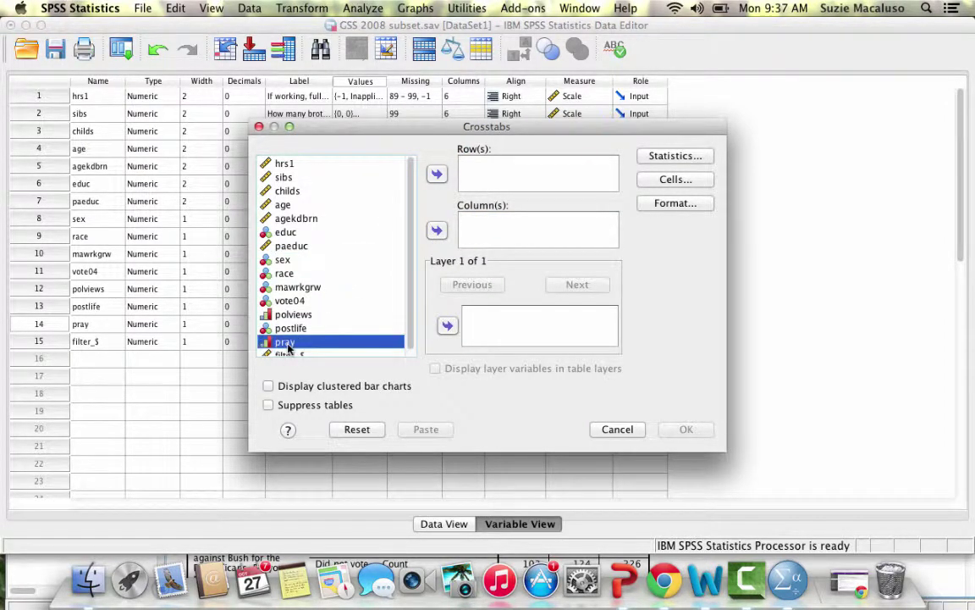
{"action": "left_click", "coordinate": [437, 230]}
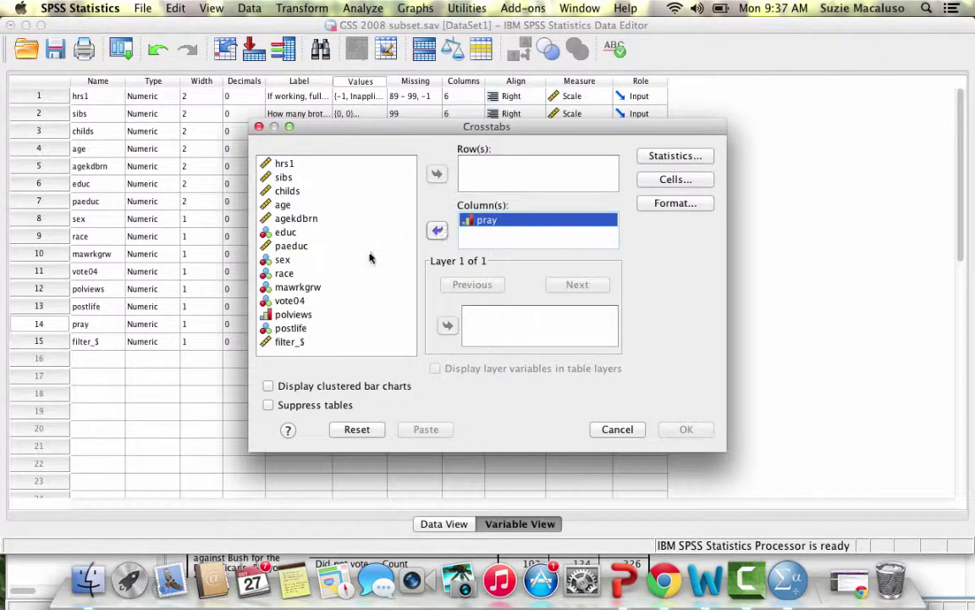
{"action": "left_click", "coordinate": [293, 315]}
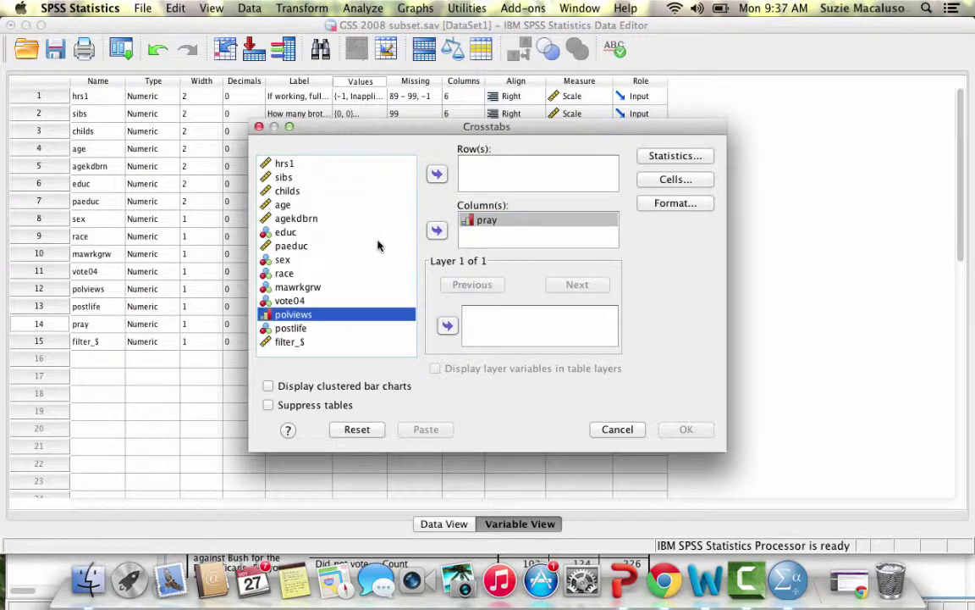
{"action": "left_click", "coordinate": [436, 174]}
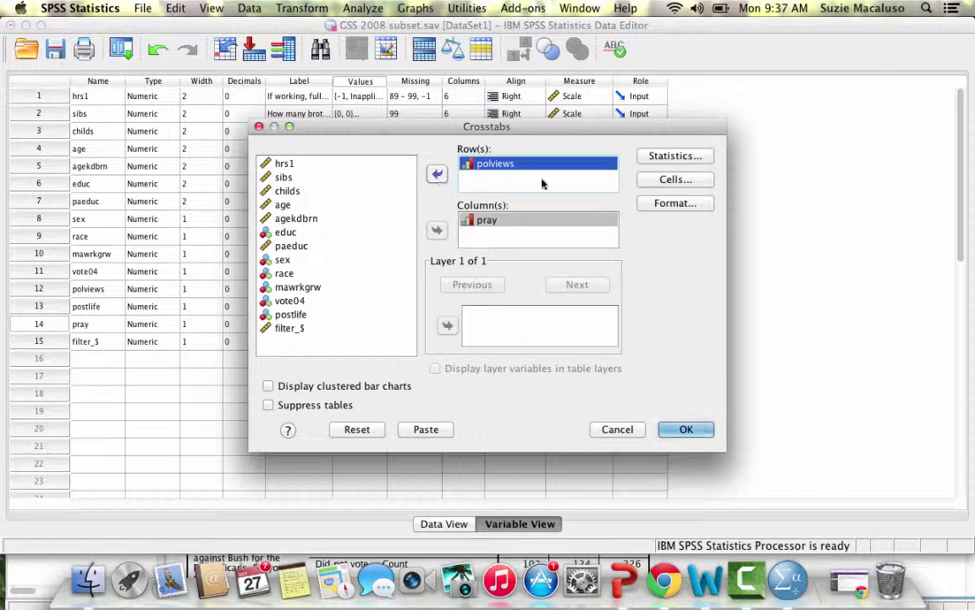
{"action": "left_click", "coordinate": [675, 178]}
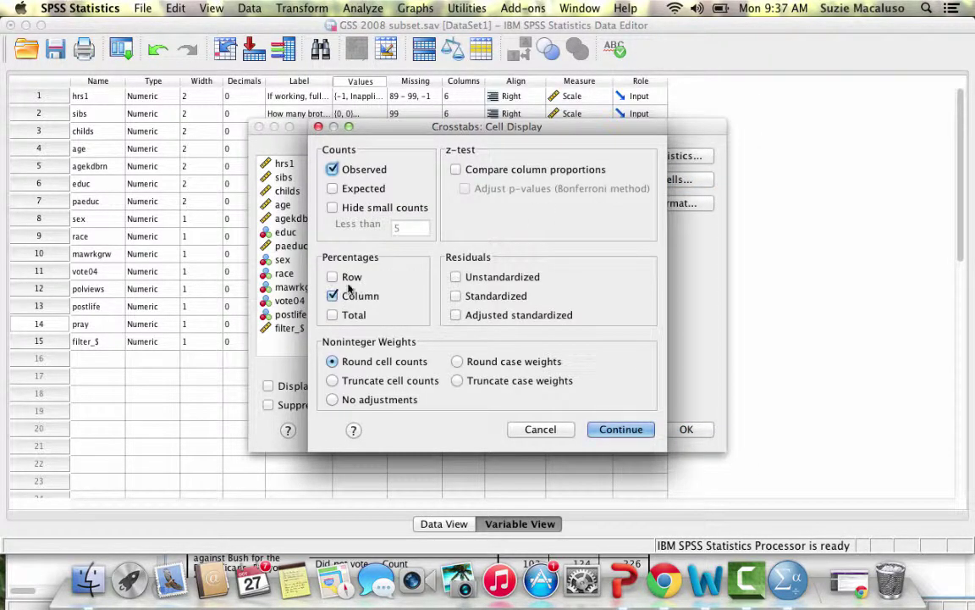
Swap Lambda for Gamma alongside Chi-square and run the polviews by pray crosstab
{"action": "left_click", "coordinate": [620, 430]}
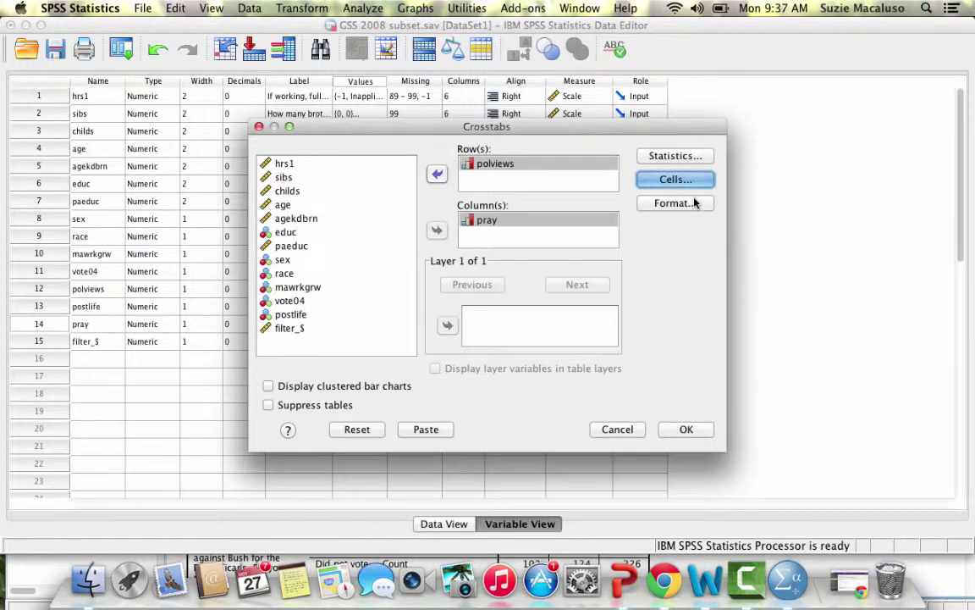
{"action": "left_click", "coordinate": [685, 158]}
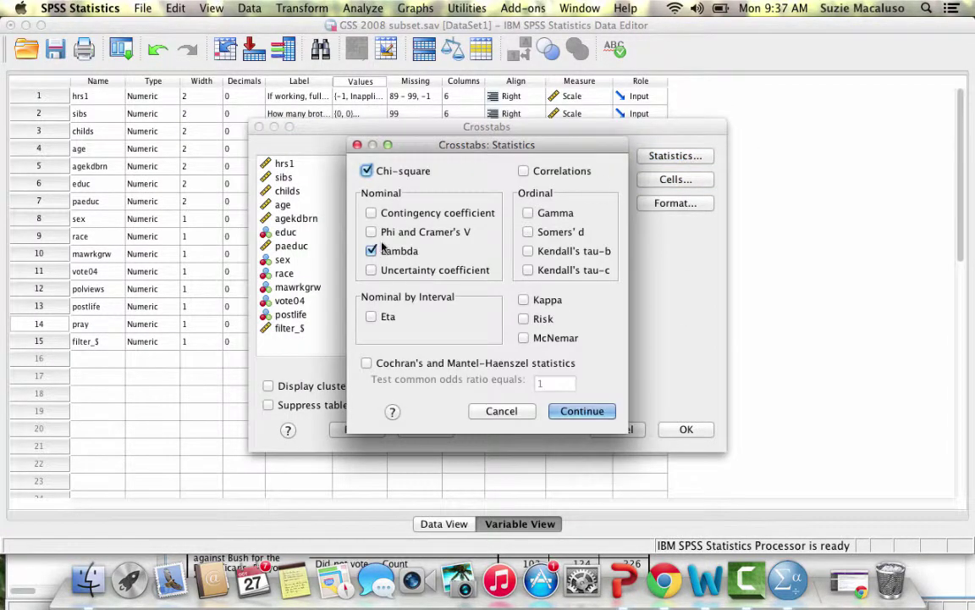
{"action": "left_click", "coordinate": [373, 252]}
{"action": "left_click", "coordinate": [528, 214]}
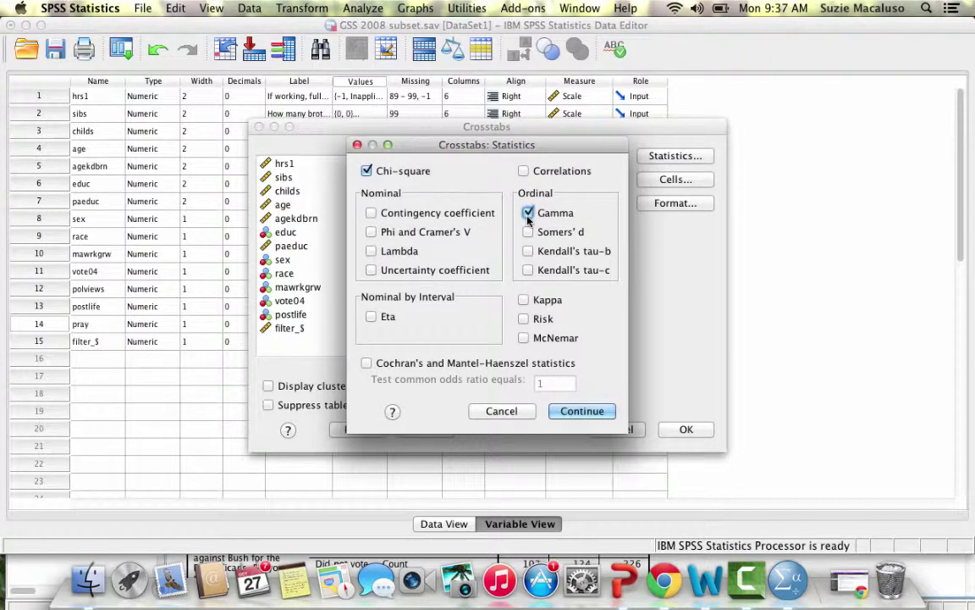
{"action": "left_click", "coordinate": [563, 411]}
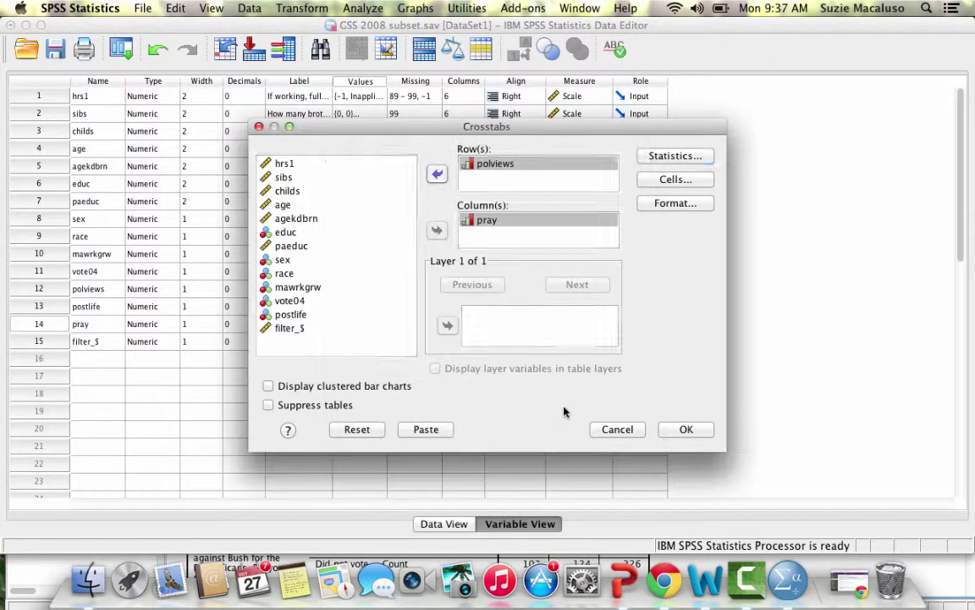
{"action": "left_click", "coordinate": [678, 434]}
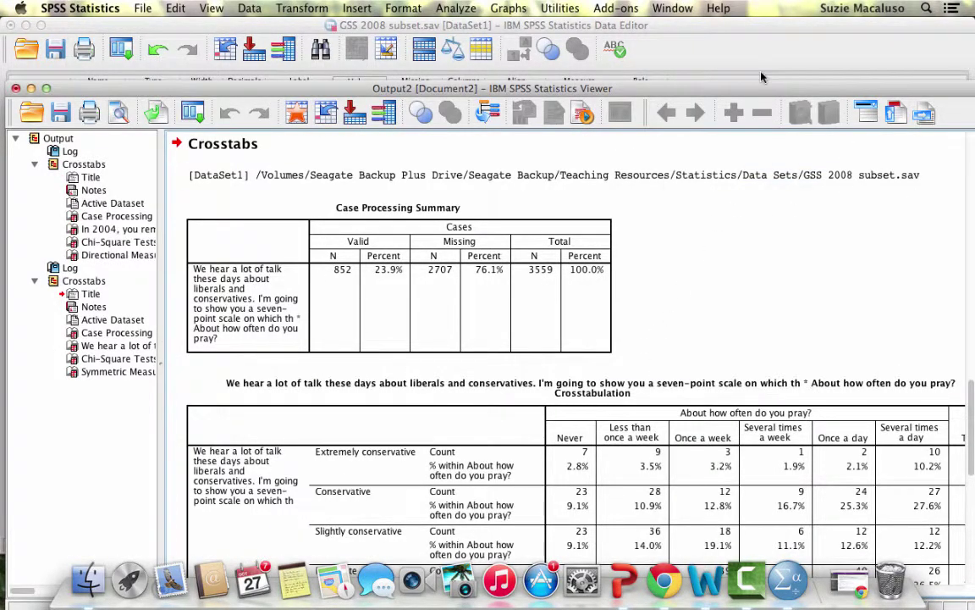
Enlarge the Viewer and narrow the outline pane to show the whole polviews-by-pray crosstab
{"action": "left_click_drag", "start_coordinate": [759, 91], "coordinate": [747, 27]}
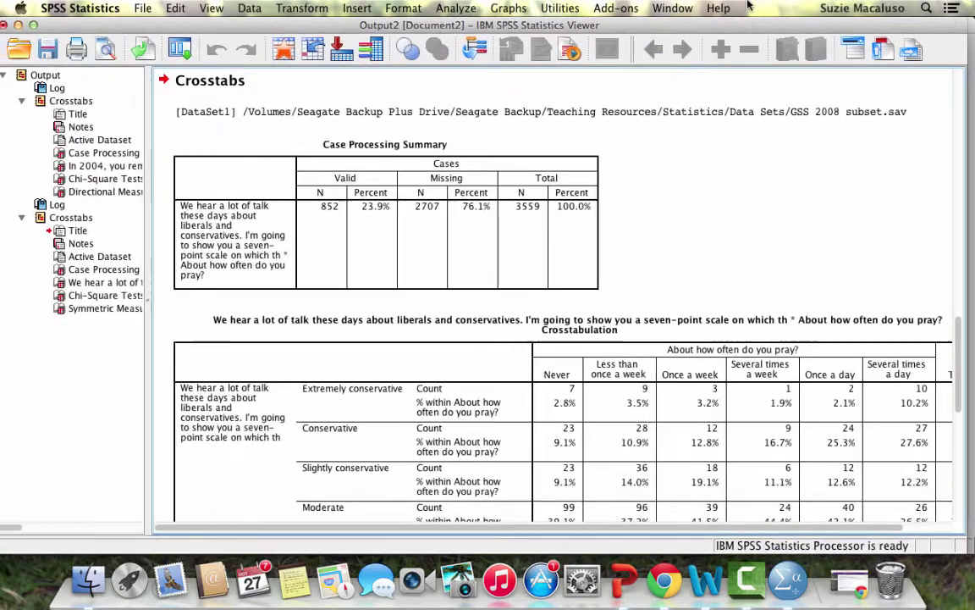
{"action": "scroll", "coordinate": [783, 298], "scroll_direction": "down", "scroll_amount": 5}
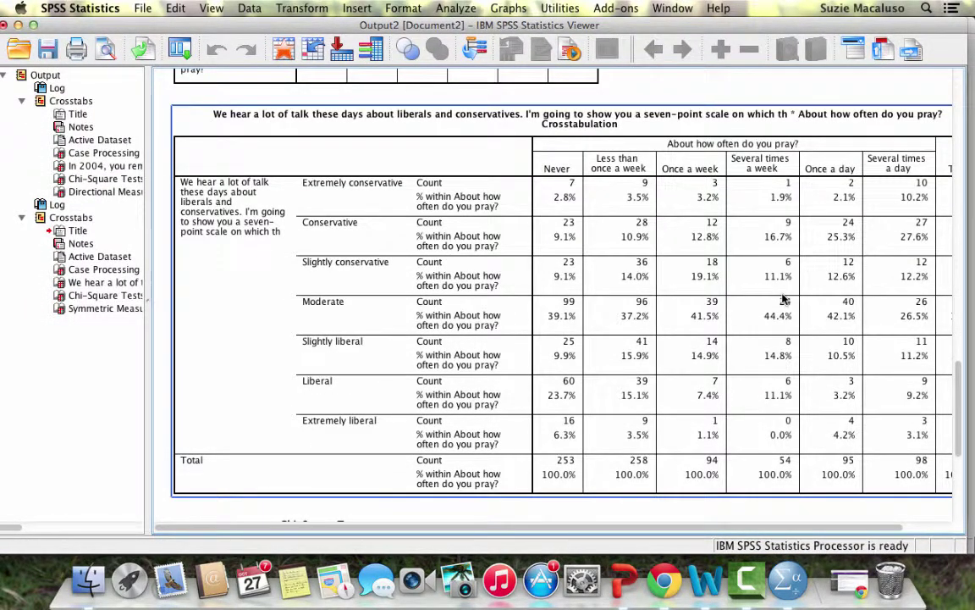
{"action": "left_click_drag", "start_coordinate": [149, 235], "coordinate": [53, 304]}
{"action": "left_click", "coordinate": [238, 322]}
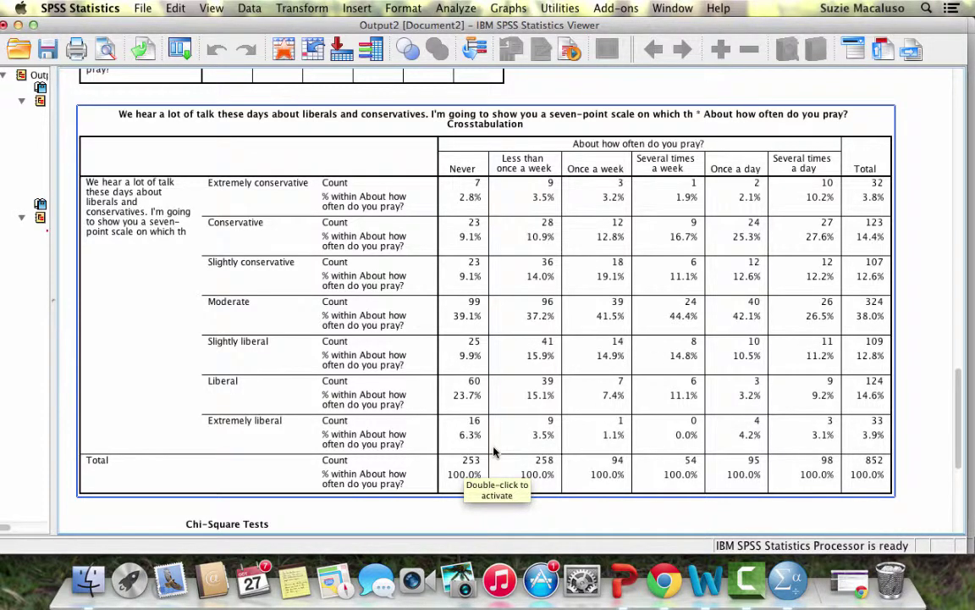
Inspect the Chi-Square Tests (Pearson 92.578) and Symmetric Measures (gamma -.240) tables
{"action": "scroll", "coordinate": [495, 453], "scroll_direction": "down", "scroll_amount": 5}
{"action": "scroll", "coordinate": [495, 453], "scroll_direction": "down", "scroll_amount": 1}
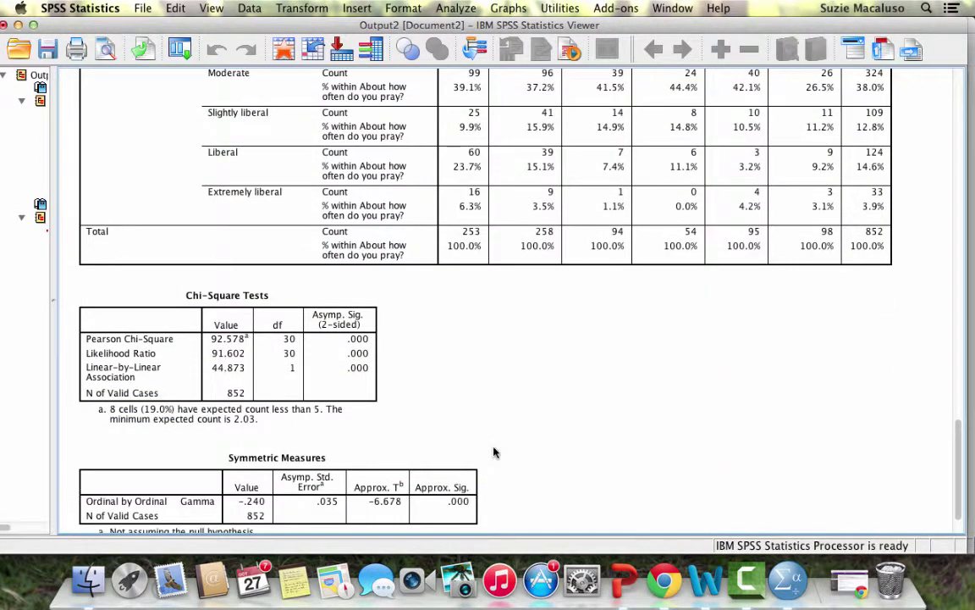
{"action": "left_click", "coordinate": [226, 307]}
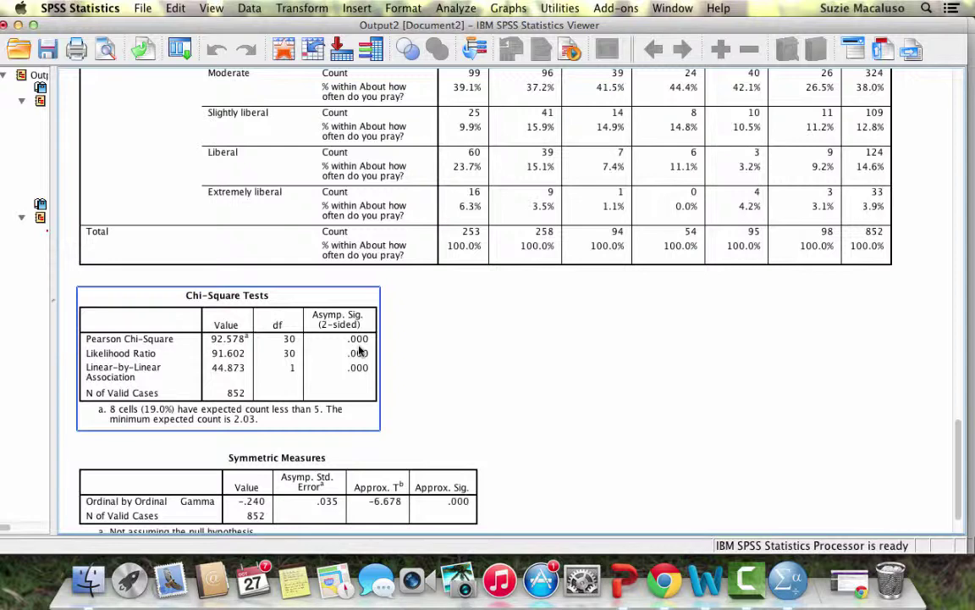
{"action": "scroll", "coordinate": [359, 351], "scroll_direction": "down", "scroll_amount": 3}
{"action": "left_click", "coordinate": [233, 426]}
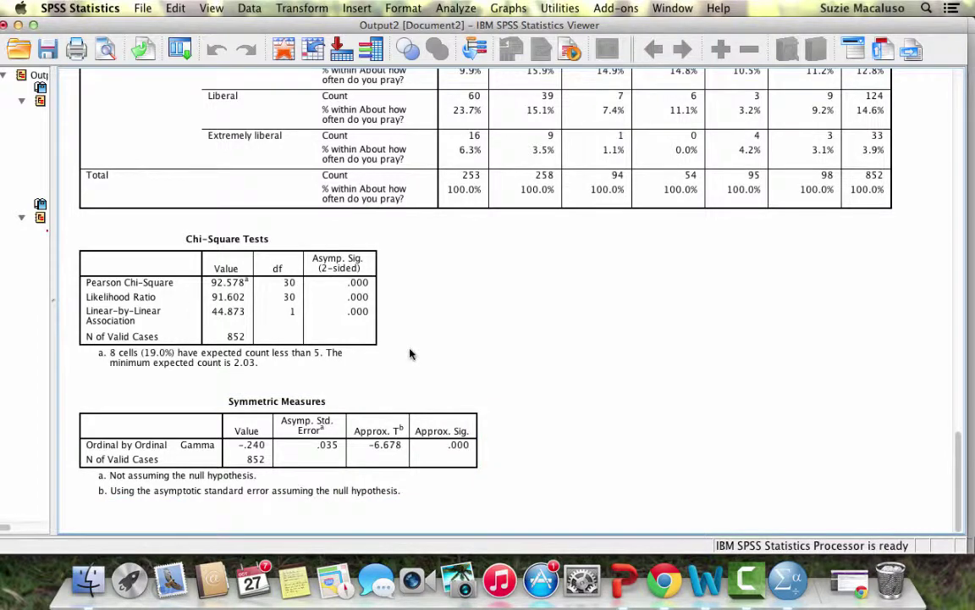
{"action": "scroll", "coordinate": [410, 354], "scroll_direction": "up", "scroll_amount": 5}
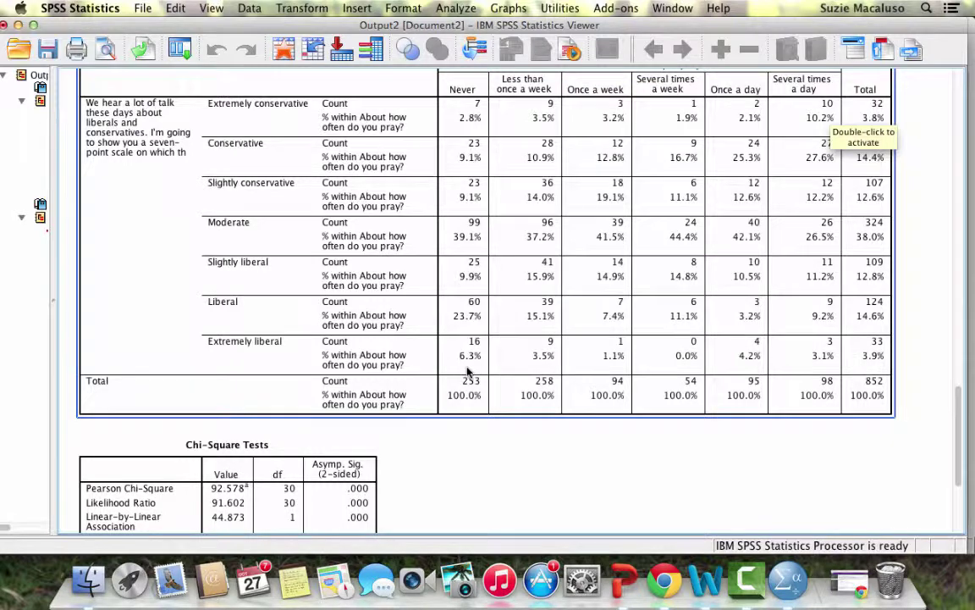
{"action": "scroll", "coordinate": [468, 371], "scroll_direction": "down", "scroll_amount": 5}
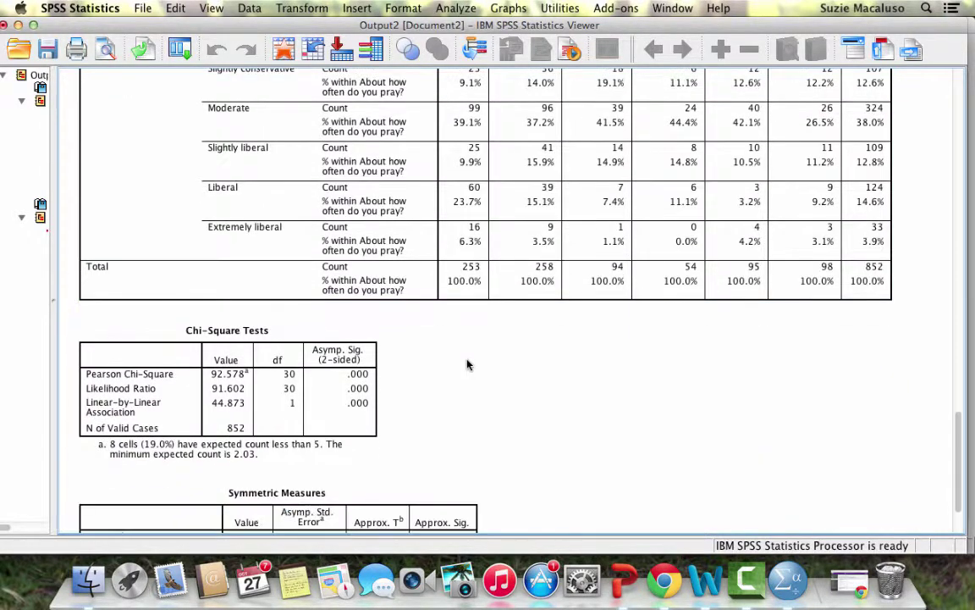
{"action": "left_click", "coordinate": [222, 457]}
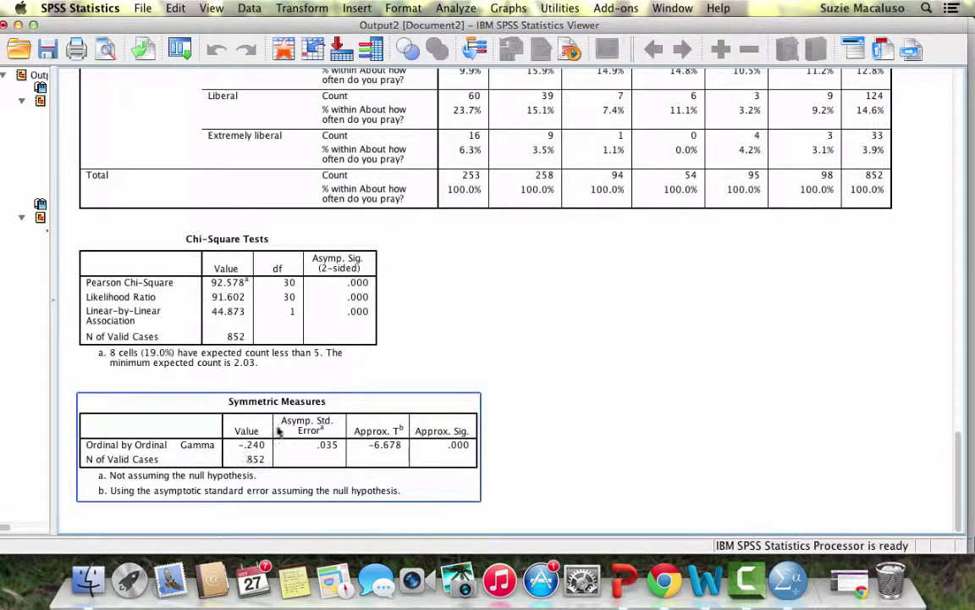